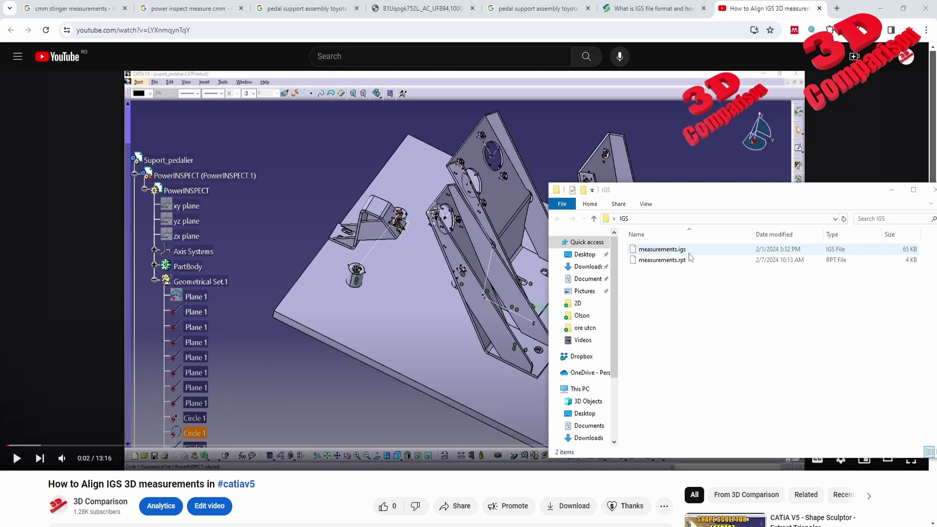
Step: View the Chrome image results for 'cmm stinger measurements', then for 'power inspect measure cmm'
{"action": "left_click", "coordinate": [98, 10]}
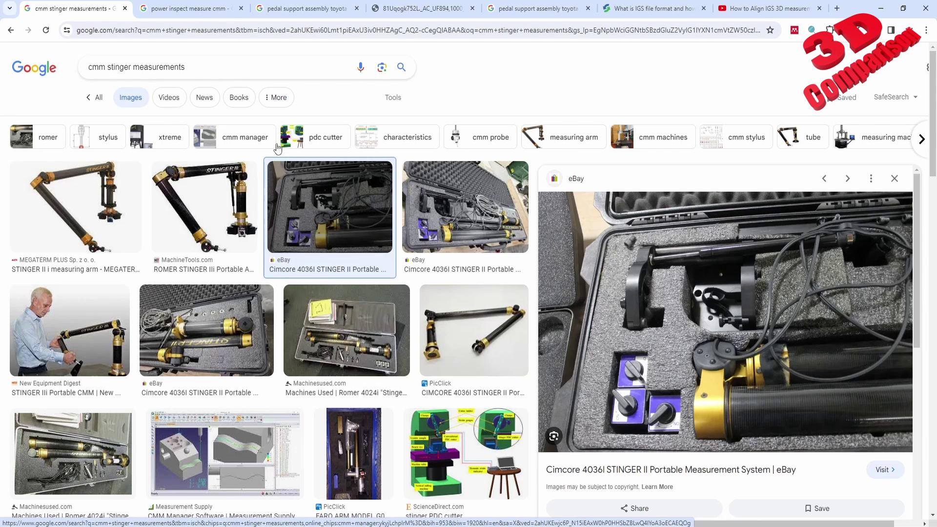
{"action": "left_click", "coordinate": [207, 10]}
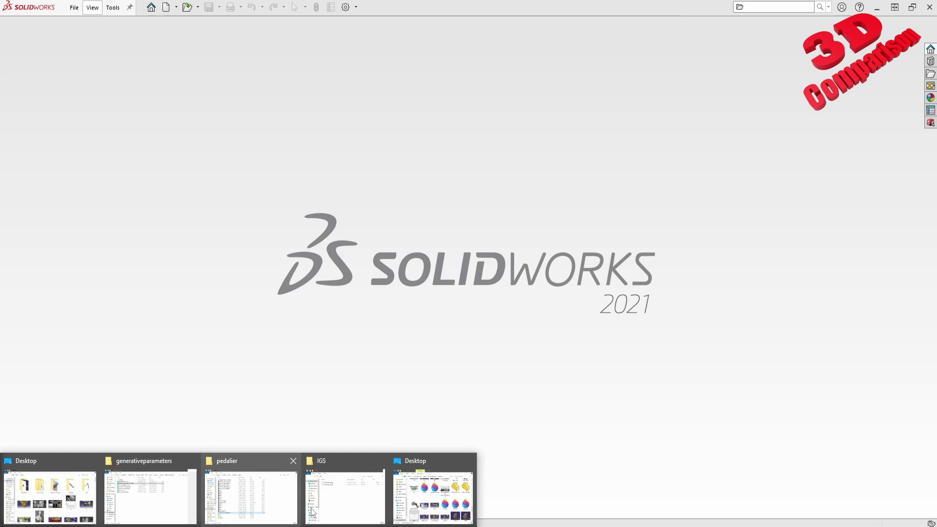
Step: Drag measurements.igs from the IGS folder into SOLIDWORKS, declining import diagnostics
{"action": "left_click", "coordinate": [343, 484]}
{"action": "left_click_drag", "start_coordinate": [705, 198], "coordinate": [195, 159]}
{"action": "left_click", "coordinate": [151, 213]}
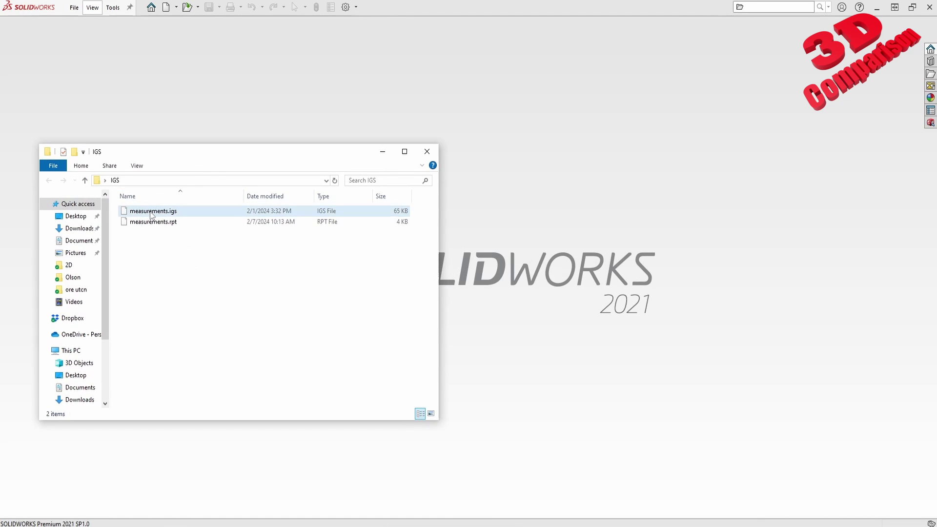
{"action": "left_click_drag", "start_coordinate": [151, 213], "coordinate": [567, 245]}
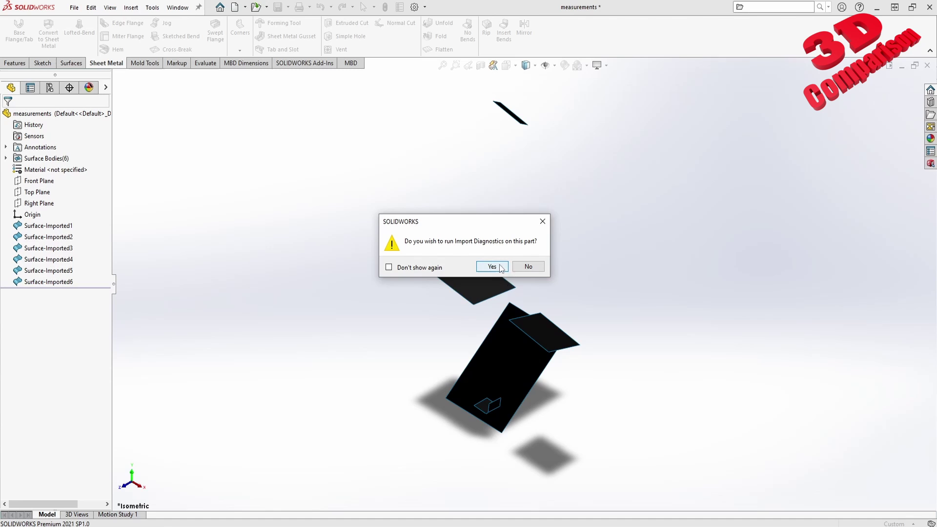
{"action": "left_click", "coordinate": [532, 267]}
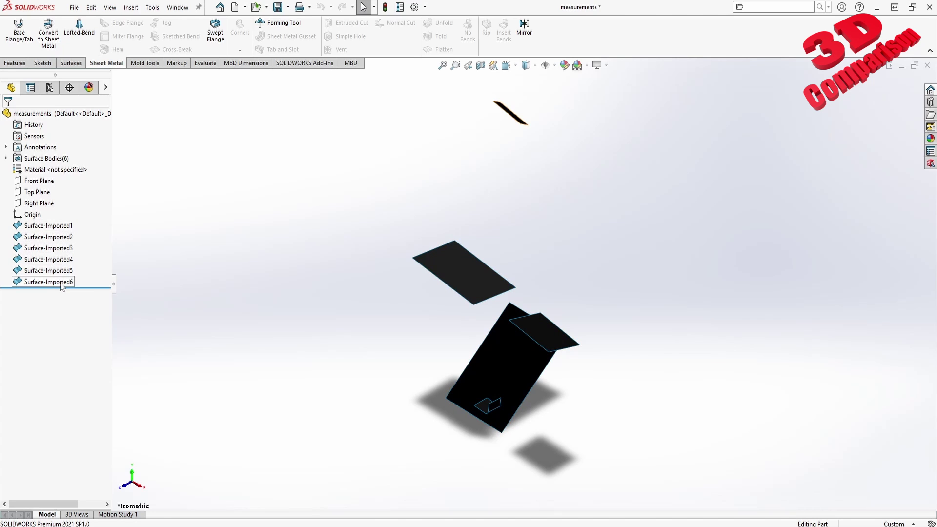
Step: Hide Surface-Imported1 and check its right-click options
{"action": "left_click", "coordinate": [57, 227]}
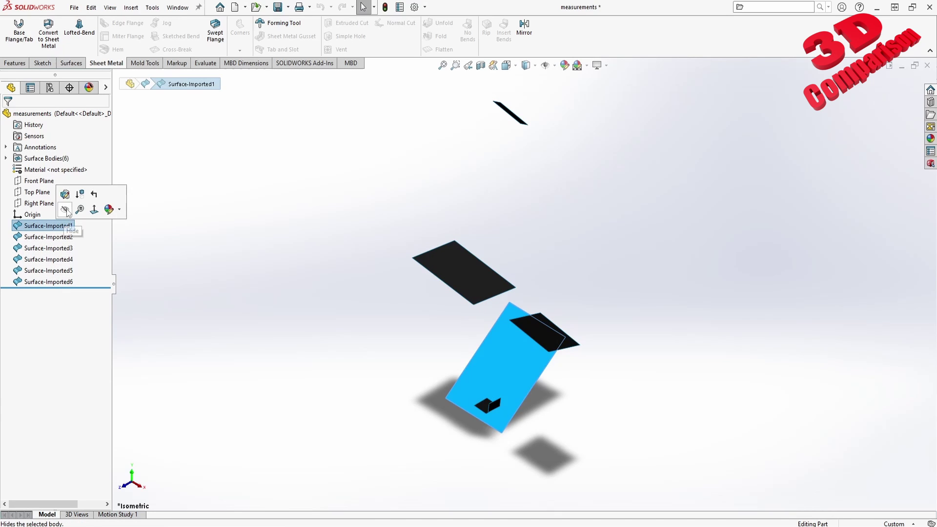
{"action": "left_click", "coordinate": [65, 210]}
{"action": "right_click", "coordinate": [62, 227]}
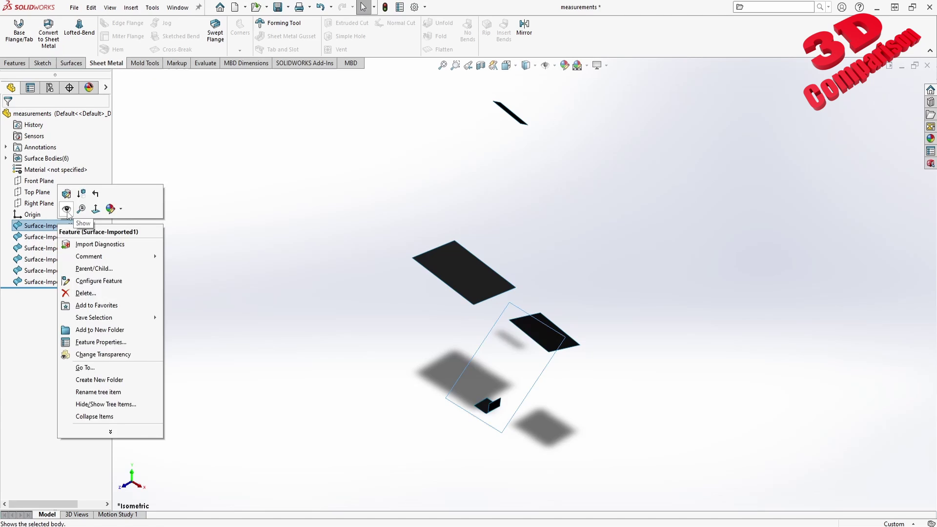
{"action": "key", "text": "Escape"}
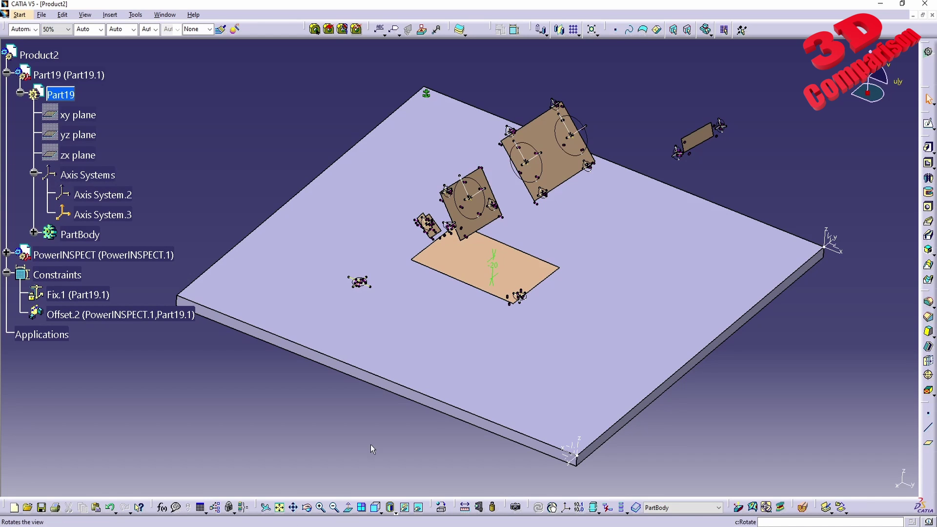
{"action": "left_click", "coordinate": [372, 386]}
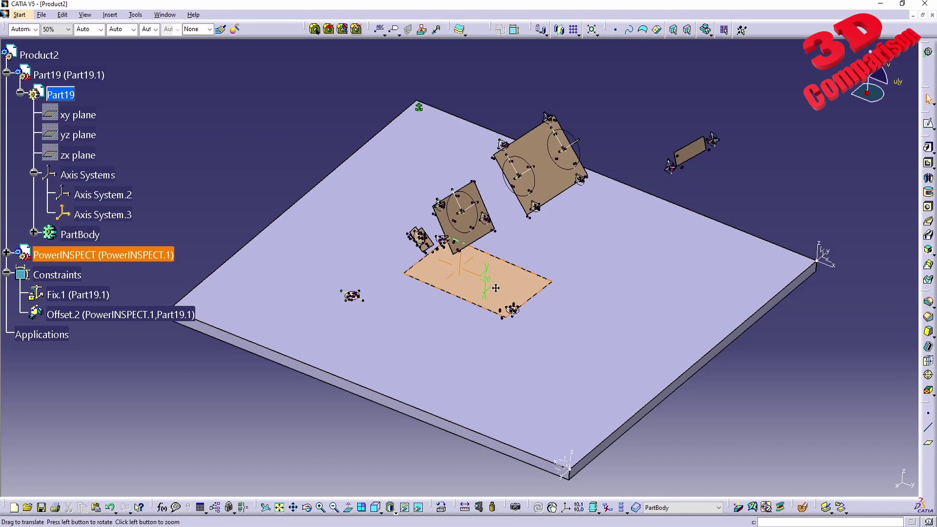
{"action": "middle_click_drag", "start_coordinate": [372, 386], "coordinate": [430, 235]}
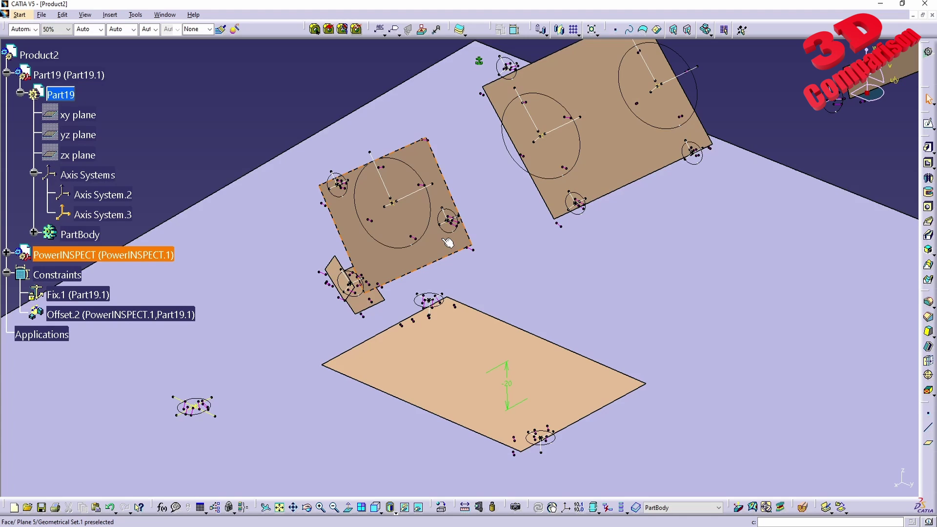
{"action": "middle_click_drag", "start_coordinate": [452, 259], "coordinate": [449, 206], "text": "ctrl"}
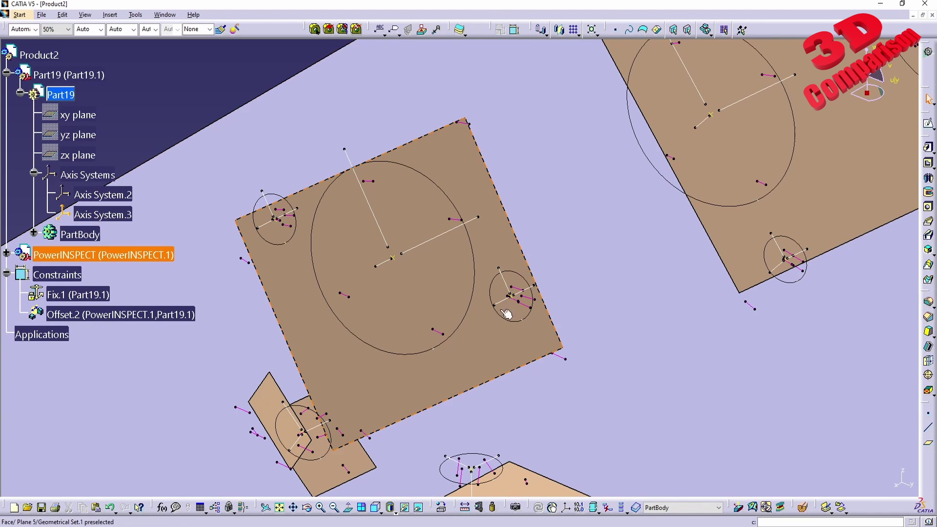
{"action": "middle_click_drag", "start_coordinate": [506, 309], "coordinate": [496, 269]}
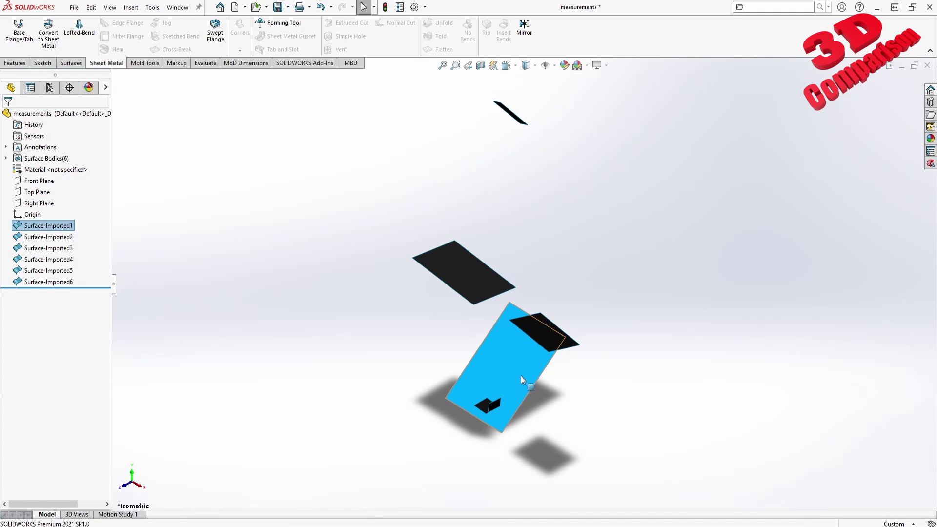
Step: List the part's six surface bodies, then close the part with Don't Save
{"action": "left_click", "coordinate": [7, 158]}
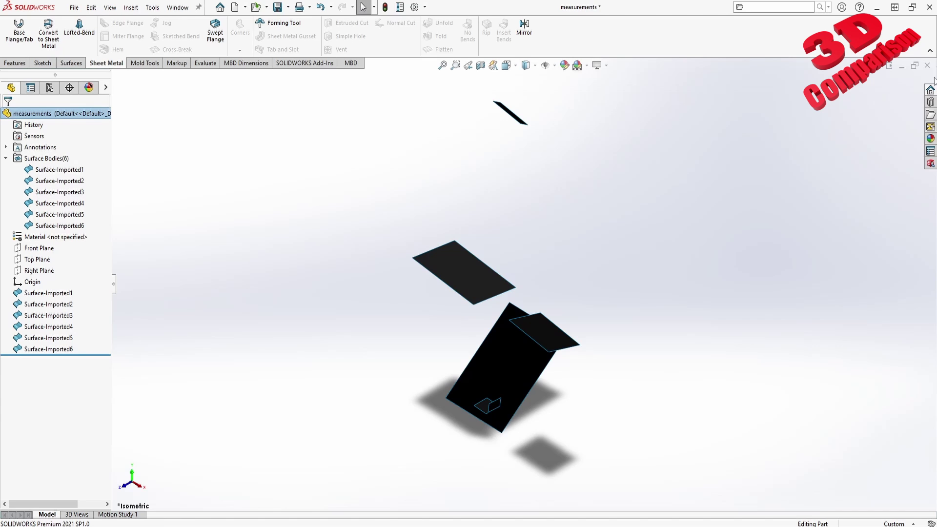
{"action": "left_click", "coordinate": [927, 65]}
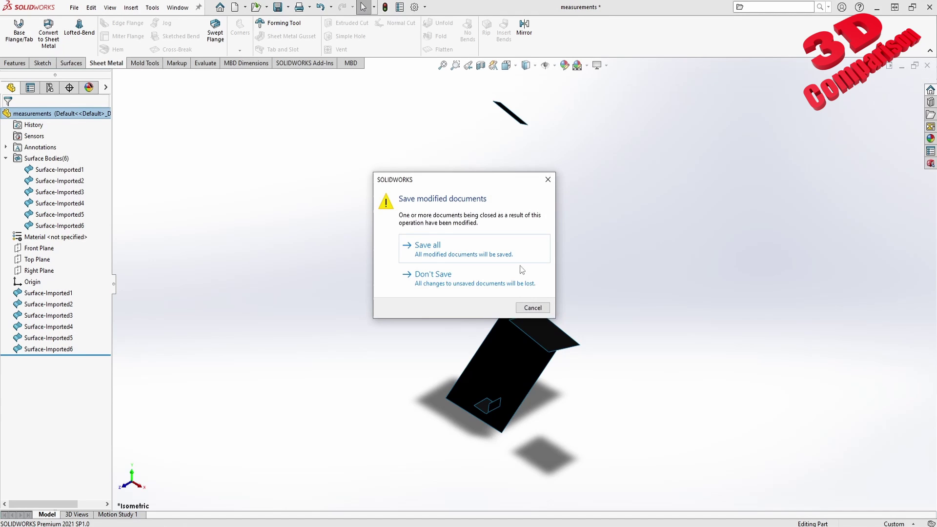
{"action": "left_click", "coordinate": [430, 274]}
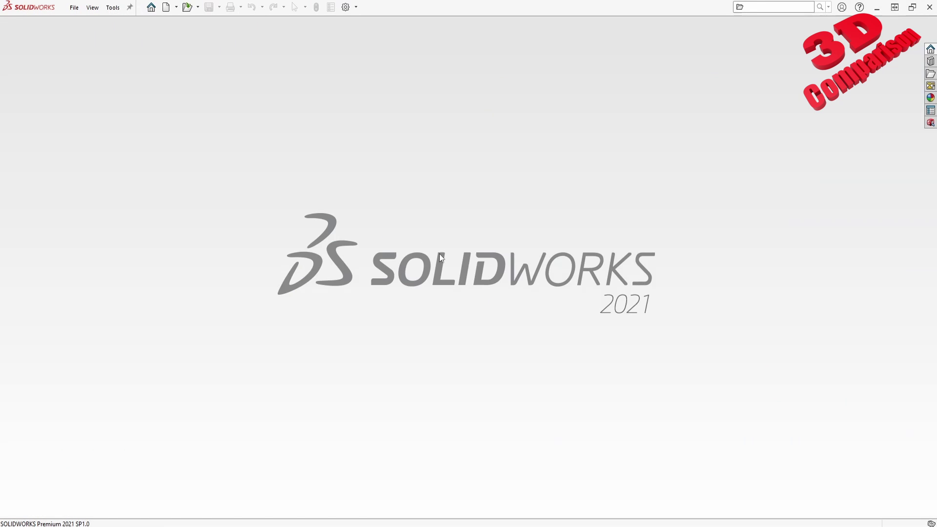
Step: Open System Options, search for 'igs' and bring up the Import settings
{"action": "left_click", "coordinate": [116, 9]}
{"action": "left_click", "coordinate": [156, 125]}
{"action": "left_click", "coordinate": [510, 105]}
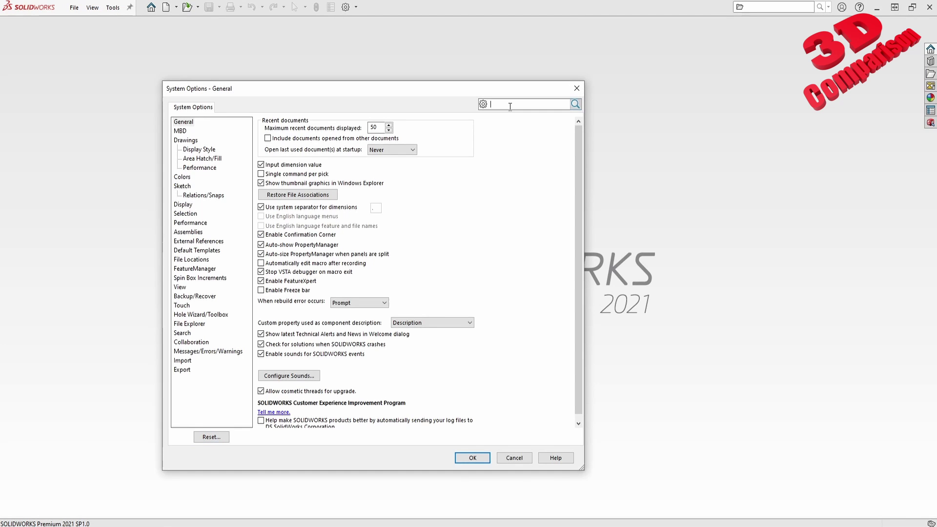
{"action": "type", "text": "igs"}
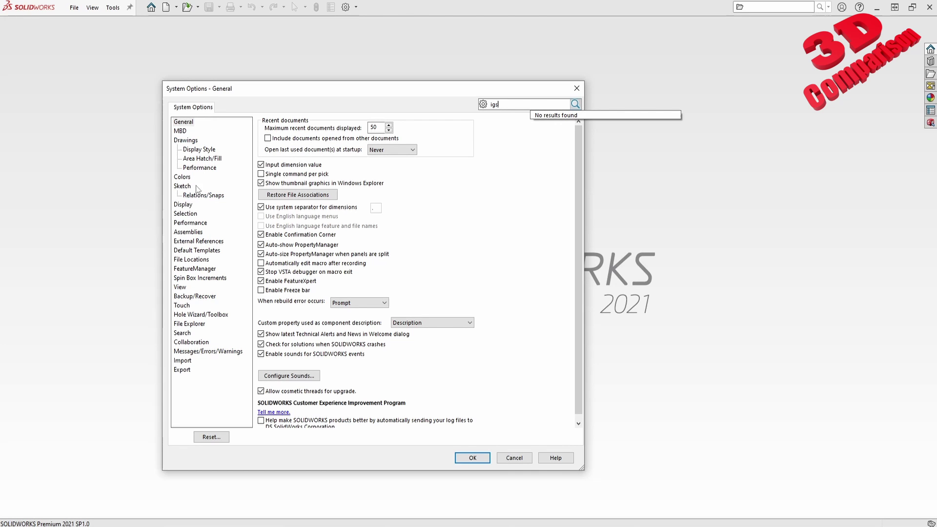
{"action": "left_click", "coordinate": [182, 369]}
{"action": "left_click", "coordinate": [182, 360]}
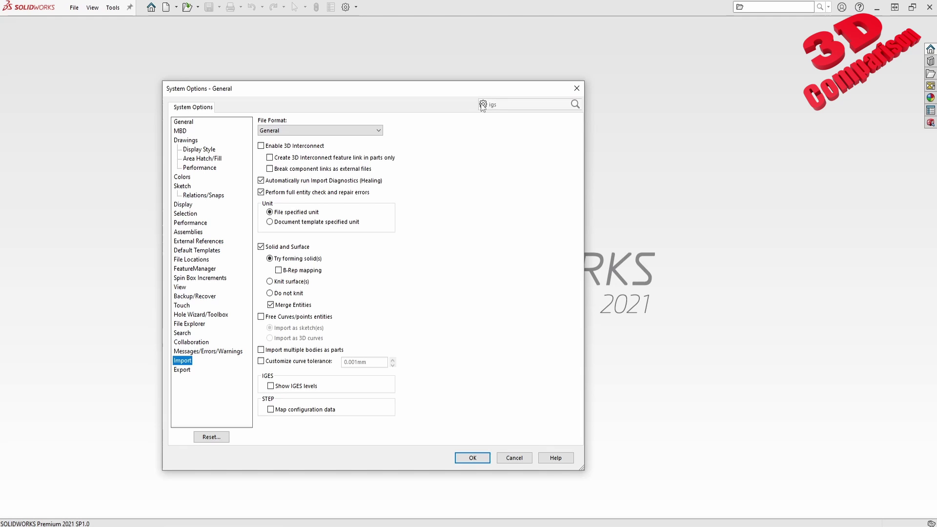
Step: Turn on Enable 3D Interconnect in the IGES import options and confirm with OK
{"action": "double_click", "coordinate": [506, 105]}
{"action": "type", "text": "igs"}
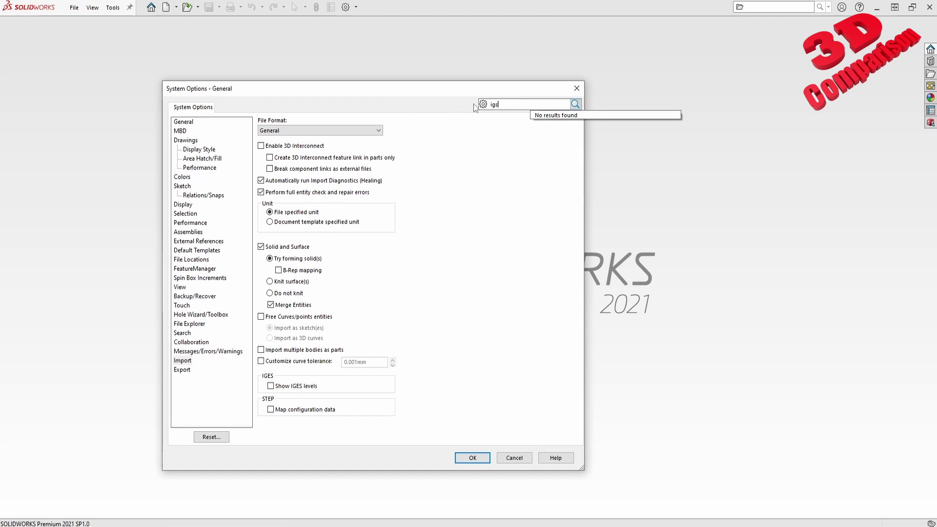
{"action": "key", "text": "BackSpace"}
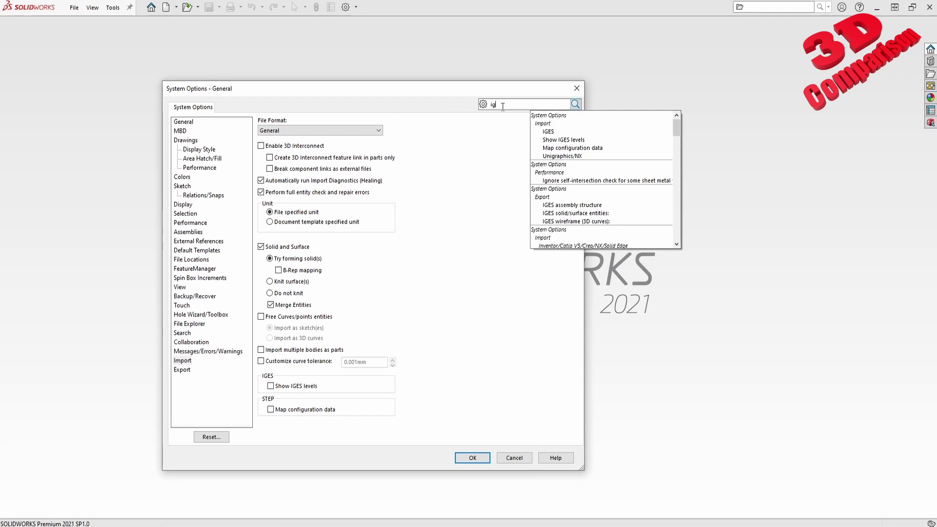
{"action": "left_click", "coordinate": [551, 131]}
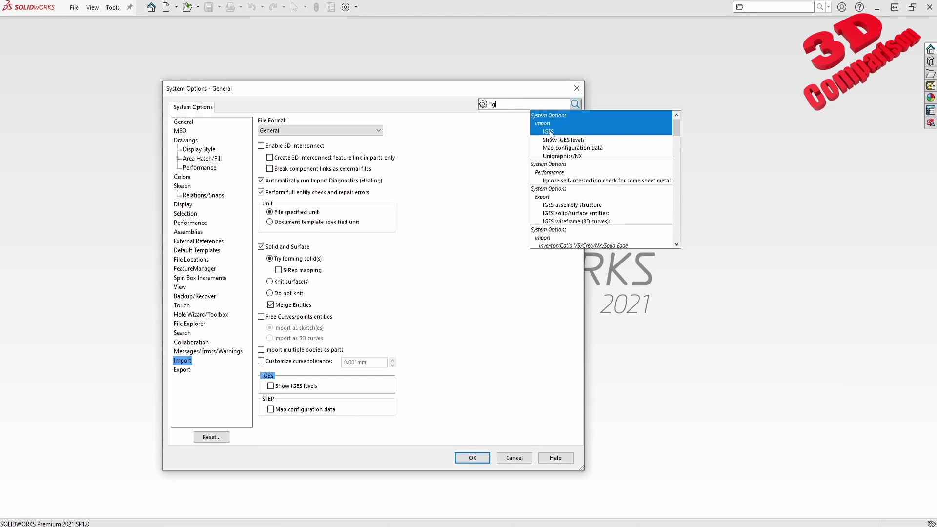
{"action": "key", "text": "Escape"}
{"action": "left_click", "coordinate": [272, 148]}
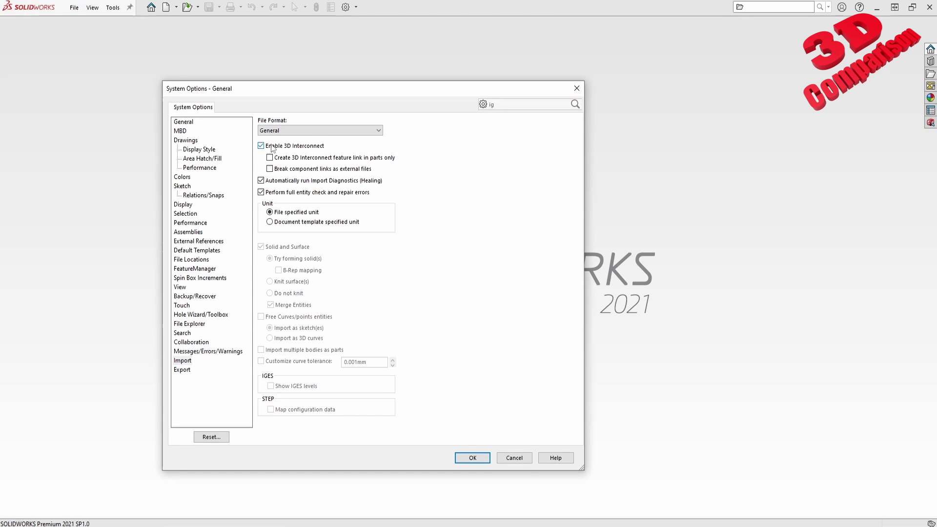
{"action": "left_click", "coordinate": [473, 458]}
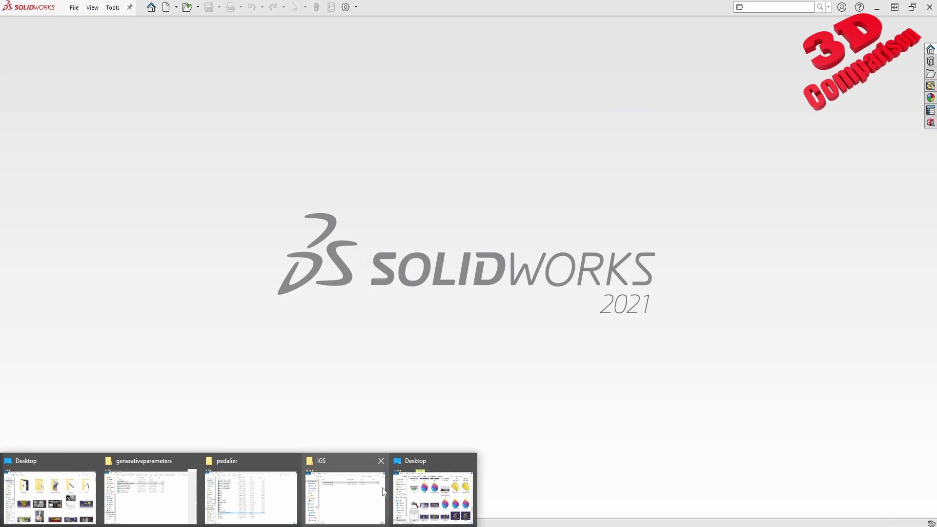
Step: Import measurements.igs again, now arriving as an assembly of linked components
{"action": "left_click", "coordinate": [347, 491]}
{"action": "left_click_drag", "start_coordinate": [488, 235], "coordinate": [579, 244]}
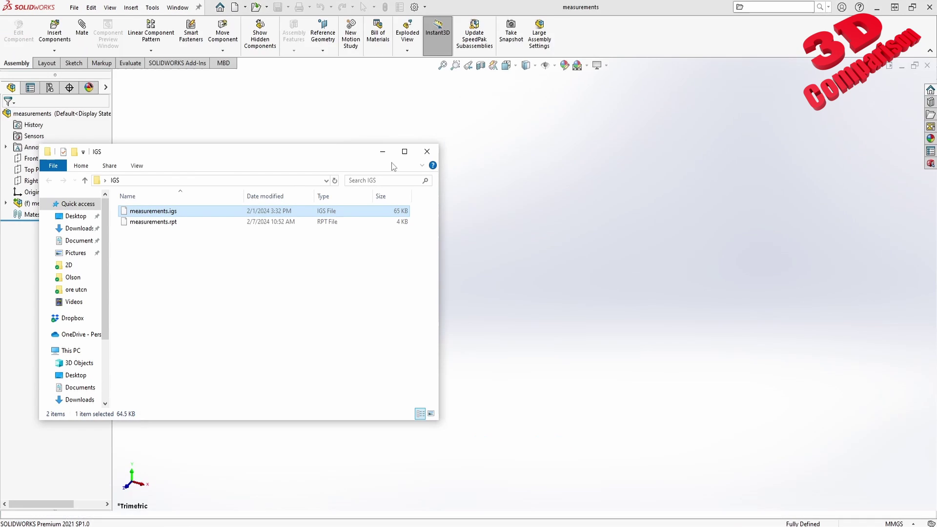
{"action": "left_click", "coordinate": [529, 190]}
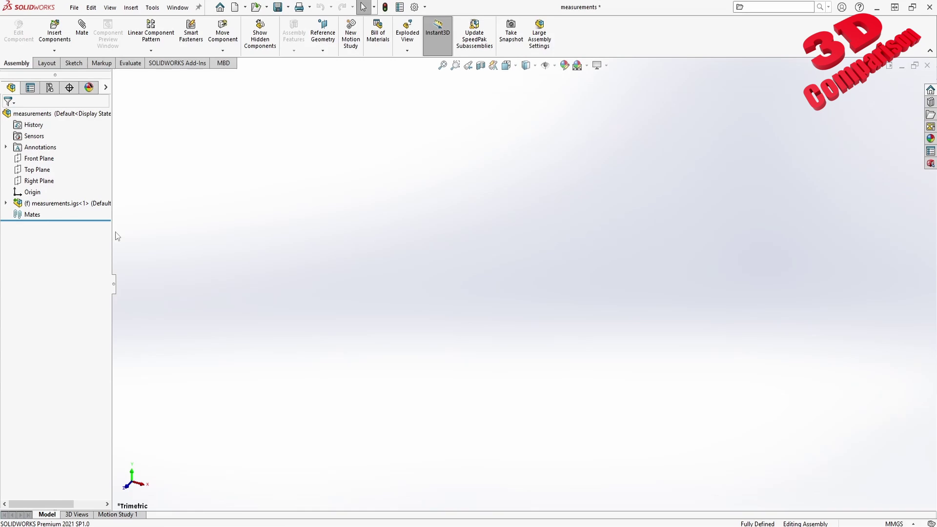
Step: Expand the measurements.igs tree and select the surface body of measurements1.igs
{"action": "left_click", "coordinate": [5, 204]}
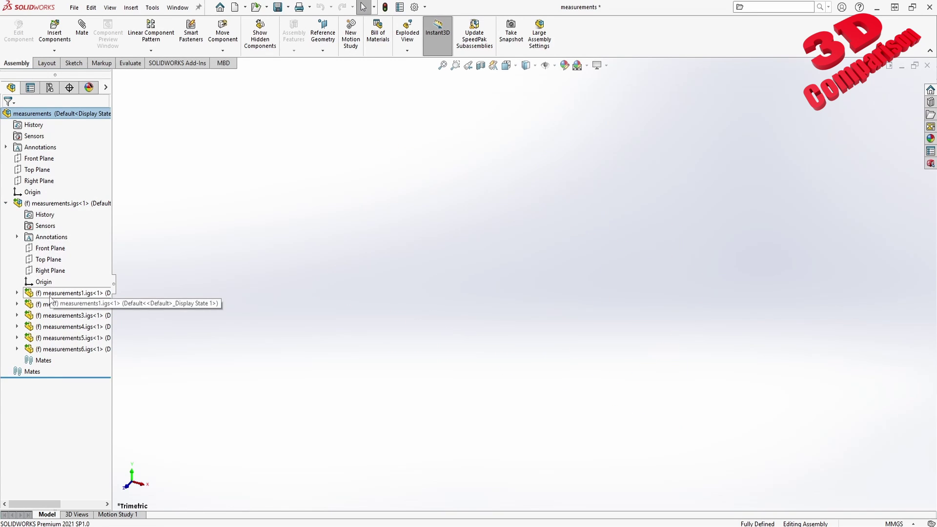
{"action": "left_click", "coordinate": [22, 295]}
{"action": "left_click", "coordinate": [17, 294]}
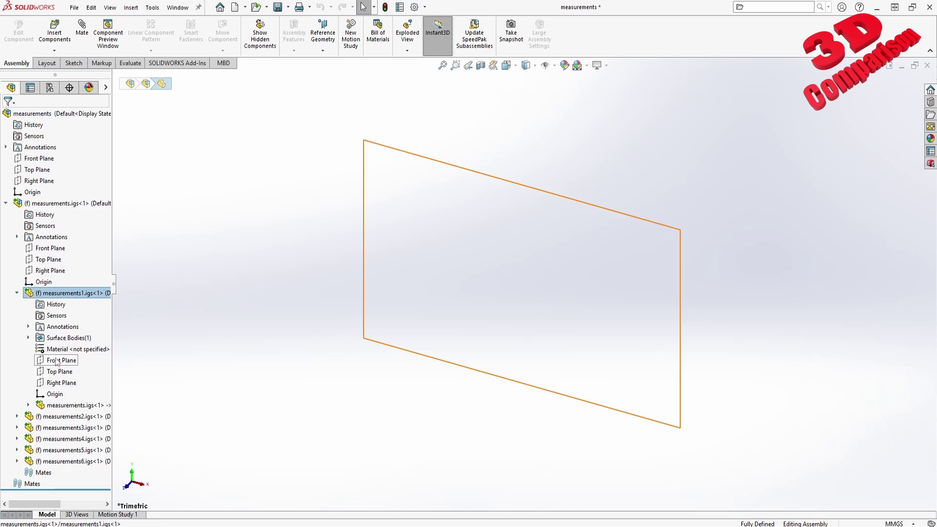
{"action": "left_click", "coordinate": [27, 338]}
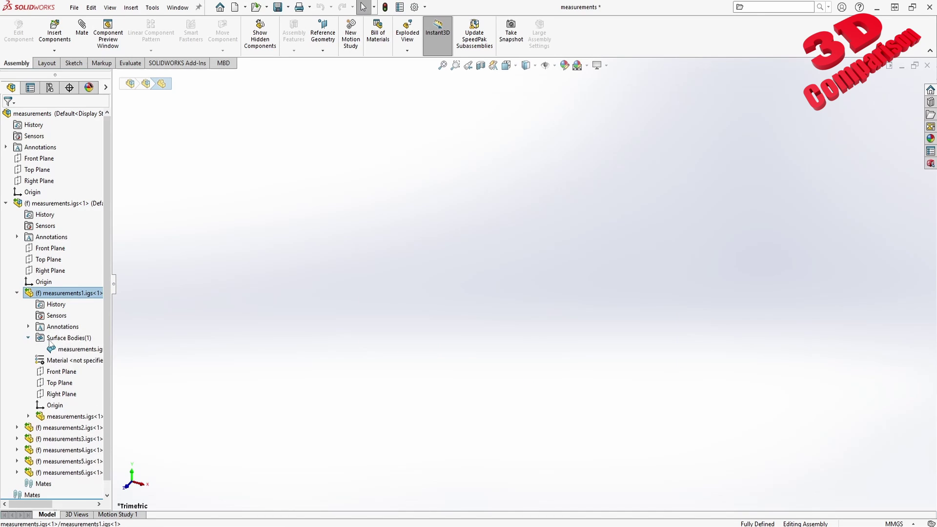
{"action": "left_click", "coordinate": [77, 349]}
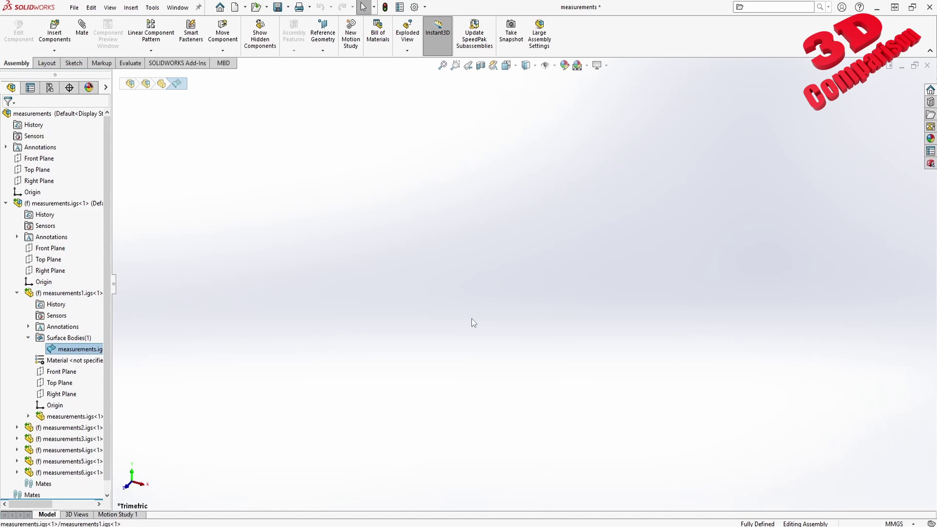
Step: Fit and orbit the view of the imported plates, then select measurements6.igs
{"action": "left_click", "coordinate": [443, 65]}
{"action": "mouse_move", "coordinate": [489, 352]}
{"action": "middle_mouse_down"}
{"action": "mouse_move", "coordinate": [492, 375]}
{"action": "mouse_move", "coordinate": [502, 349]}
{"action": "middle_mouse_up"}
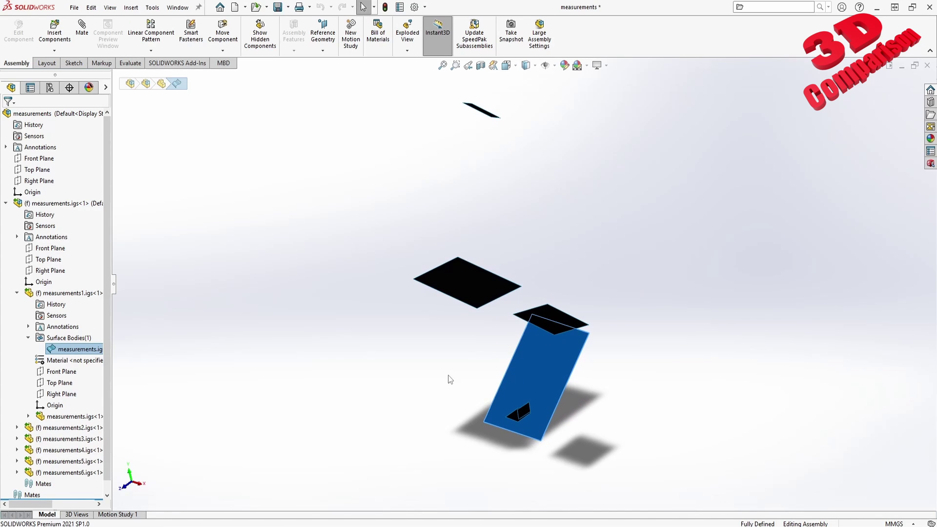
{"action": "scroll", "coordinate": [528, 374], "scroll_direction": "down", "scroll_amount": 2}
{"action": "scroll", "coordinate": [552, 371], "scroll_direction": "down", "scroll_amount": 3}
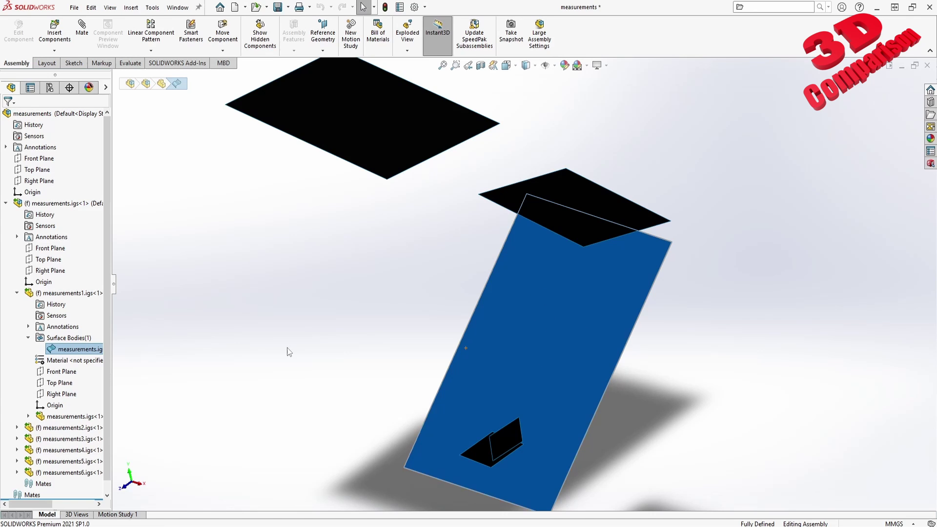
{"action": "left_click", "coordinate": [56, 473]}
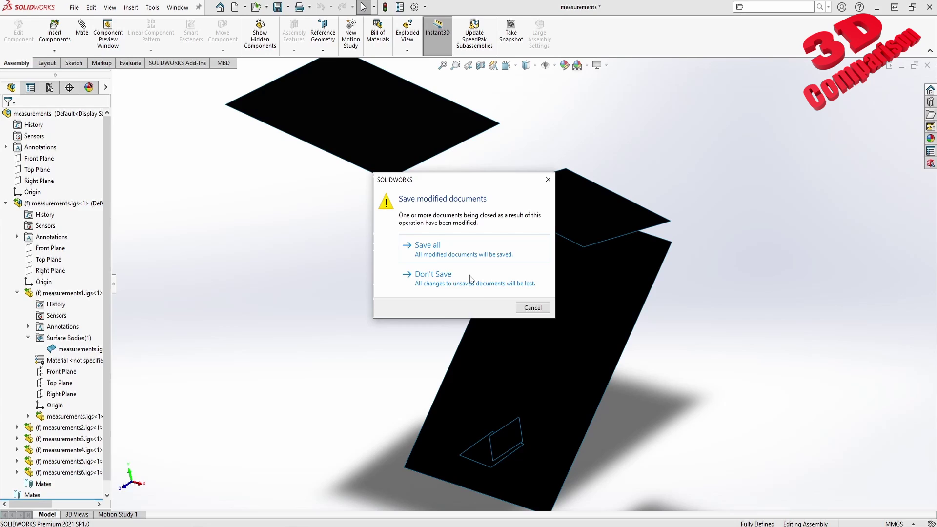
Step: Close the assembly with Don't Save and open the Import system options
{"action": "left_click", "coordinate": [414, 273]}
{"action": "left_click", "coordinate": [112, 7]}
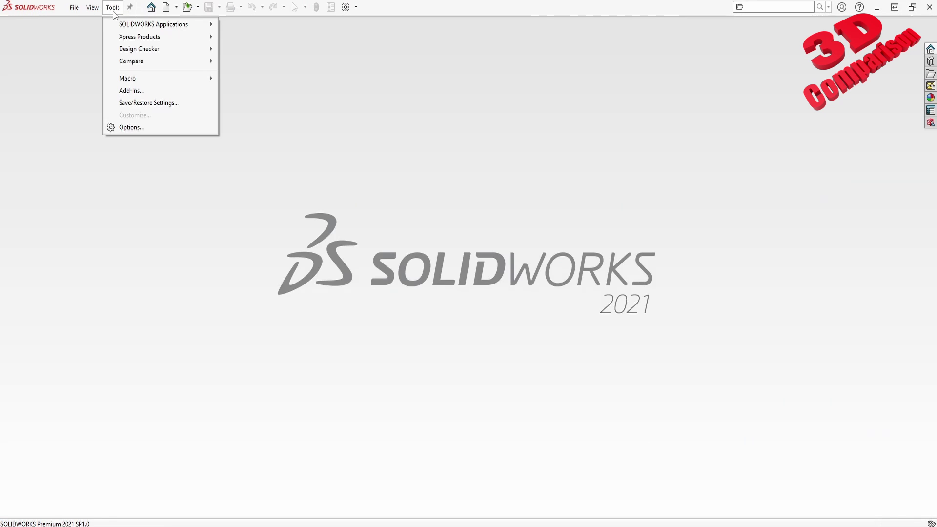
{"action": "left_click", "coordinate": [159, 128]}
{"action": "left_click", "coordinate": [198, 363]}
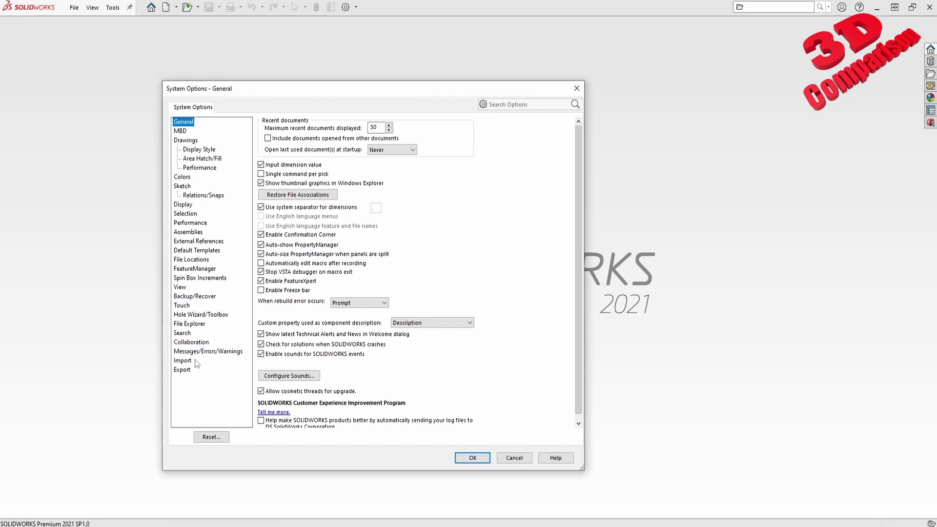
{"action": "left_click", "coordinate": [507, 105]}
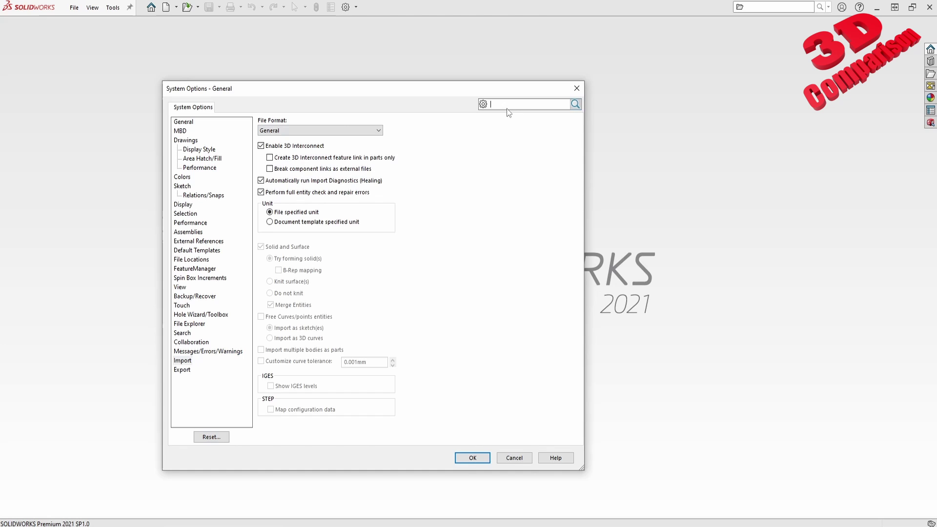
{"action": "type", "text": "igs"}
{"action": "double_click", "coordinate": [517, 105]}
{"action": "key", "text": "BackSpace"}
Step: Uncheck Enable 3D Interconnect, check Free curves/points entities, and confirm
{"action": "left_click", "coordinate": [261, 145]}
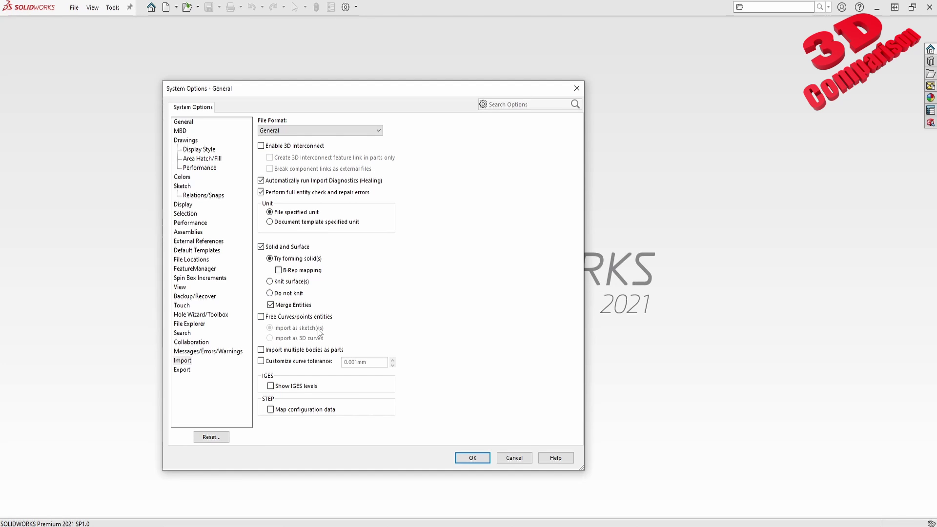
{"action": "left_click", "coordinate": [269, 317]}
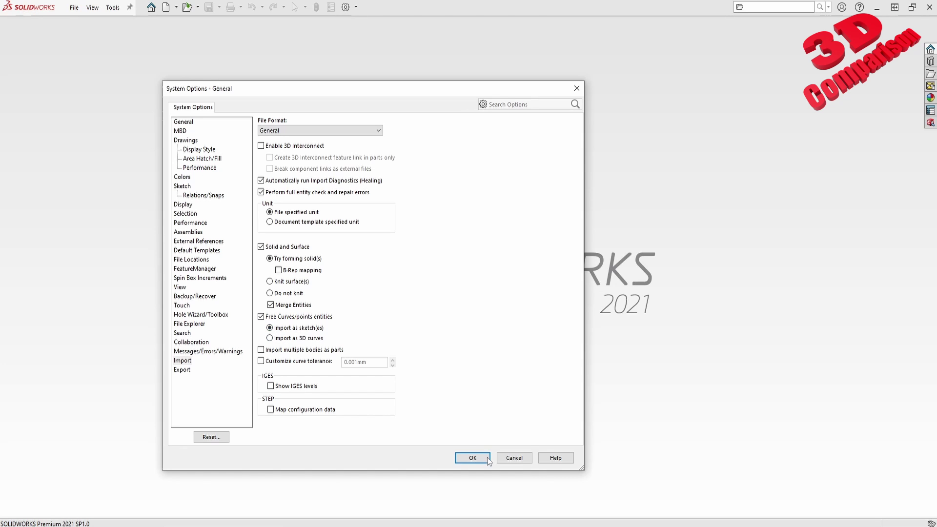
{"action": "key", "text": "Return"}
Step: Drag measurements.igs into SOLIDWORKS, skip diagnostics, and zoom in on the surfaces and 3DSketch1
{"action": "mouse_move", "coordinate": [49, 517]}
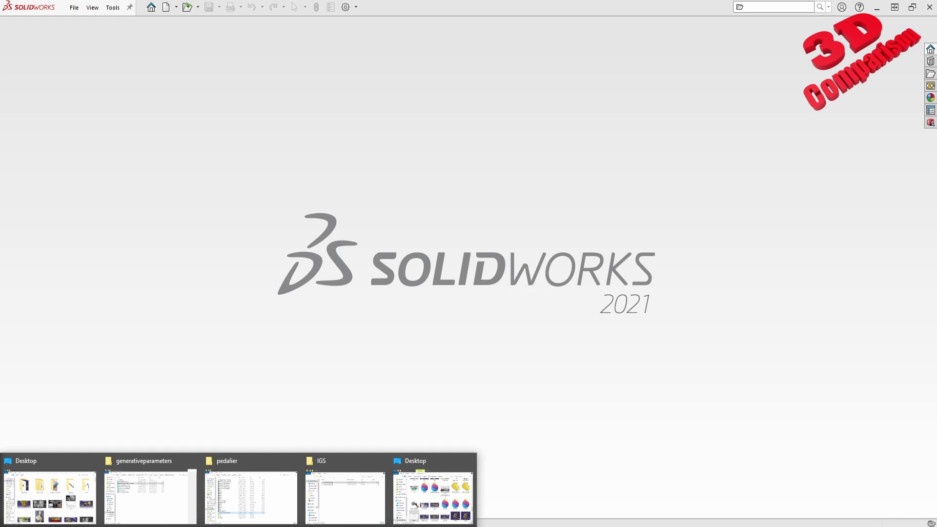
{"action": "left_click", "coordinate": [344, 494]}
{"action": "left_click_drag", "start_coordinate": [181, 212], "coordinate": [536, 264]}
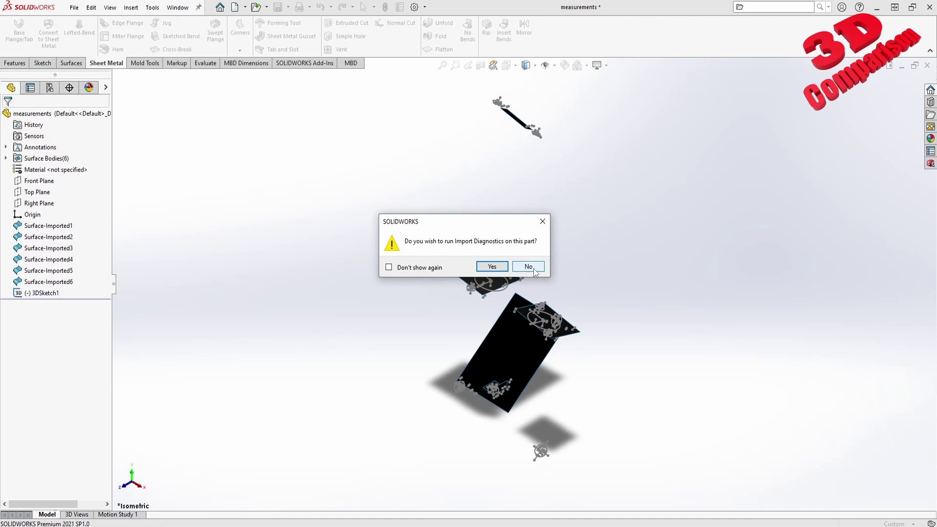
{"action": "left_click", "coordinate": [528, 266]}
{"action": "scroll", "coordinate": [578, 338], "scroll_direction": "down", "scroll_amount": 5}
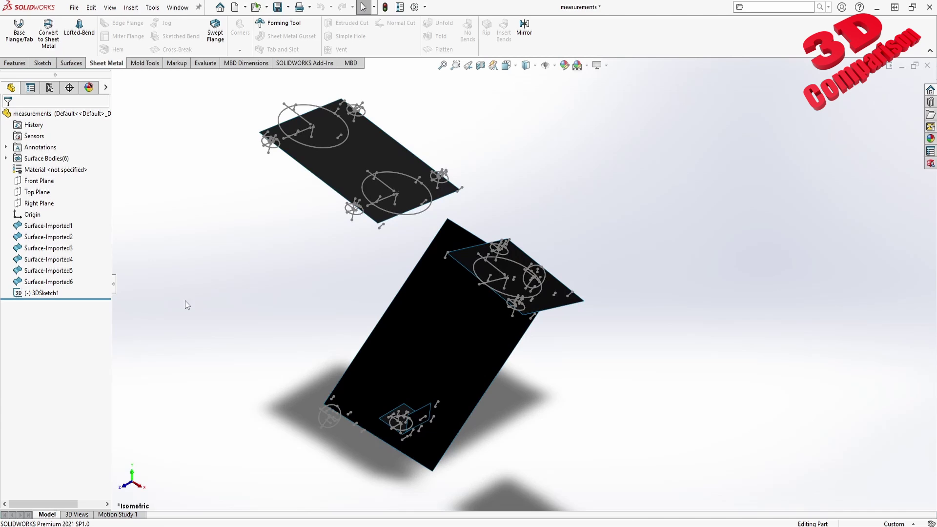
Step: Edit 3DSketch1 and try dimensioning the circular spline against the Surface-Imported5 edge
{"action": "left_click", "coordinate": [43, 294]}
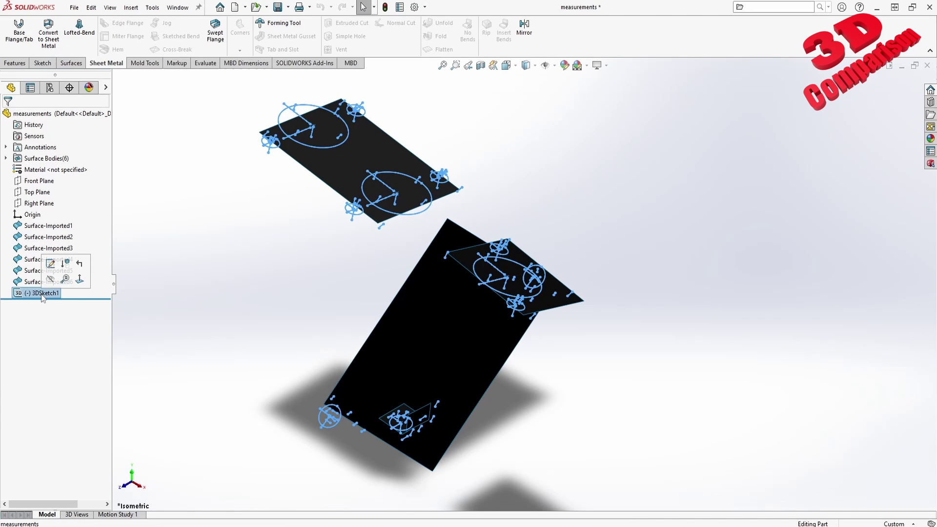
{"action": "left_click", "coordinate": [50, 264]}
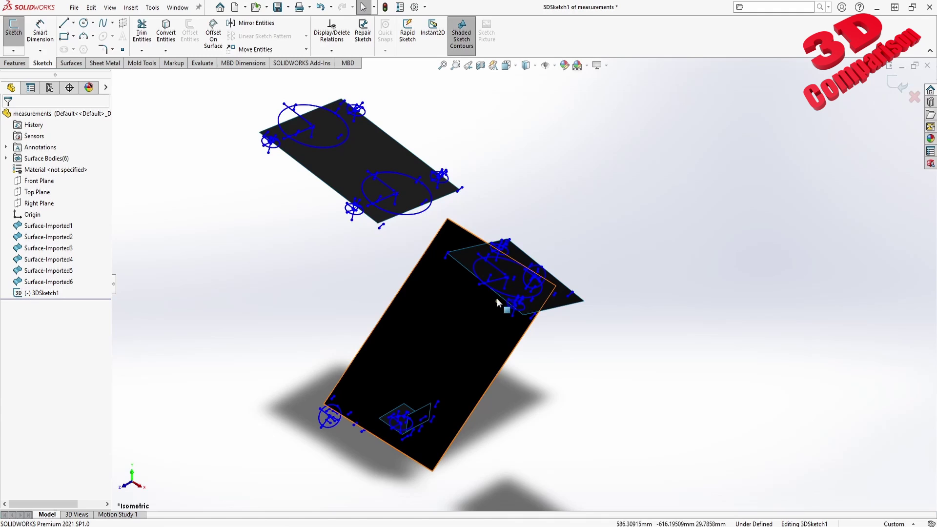
{"action": "middle_click_drag", "start_coordinate": [497, 300], "coordinate": [411, 315]}
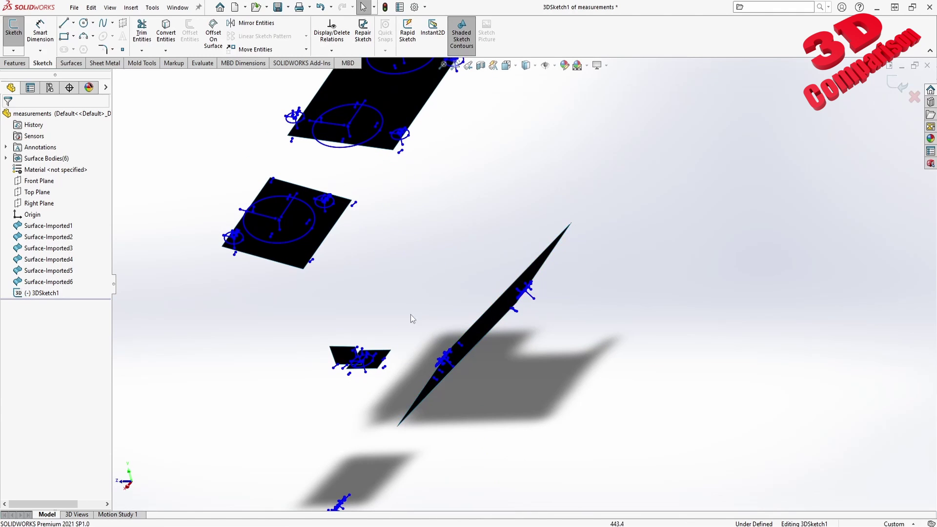
{"action": "key", "text": "d"}
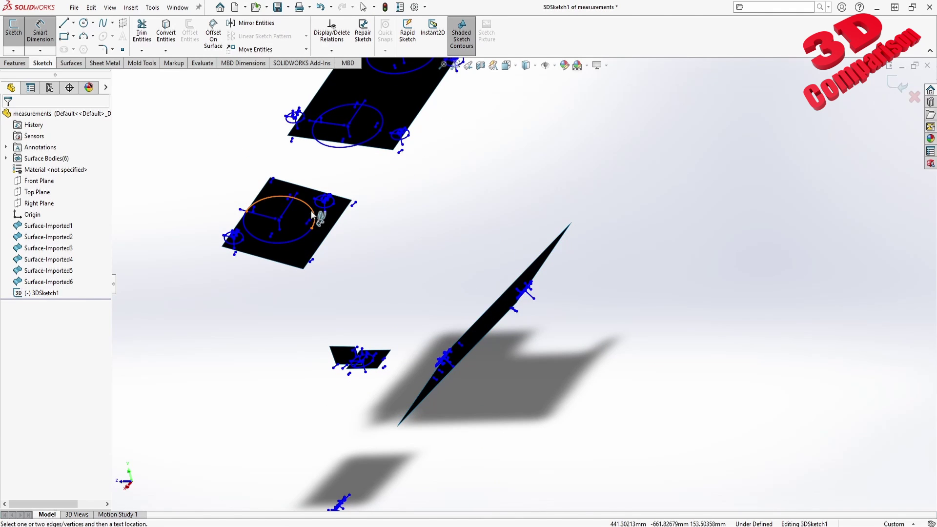
{"action": "left_click", "coordinate": [311, 214]}
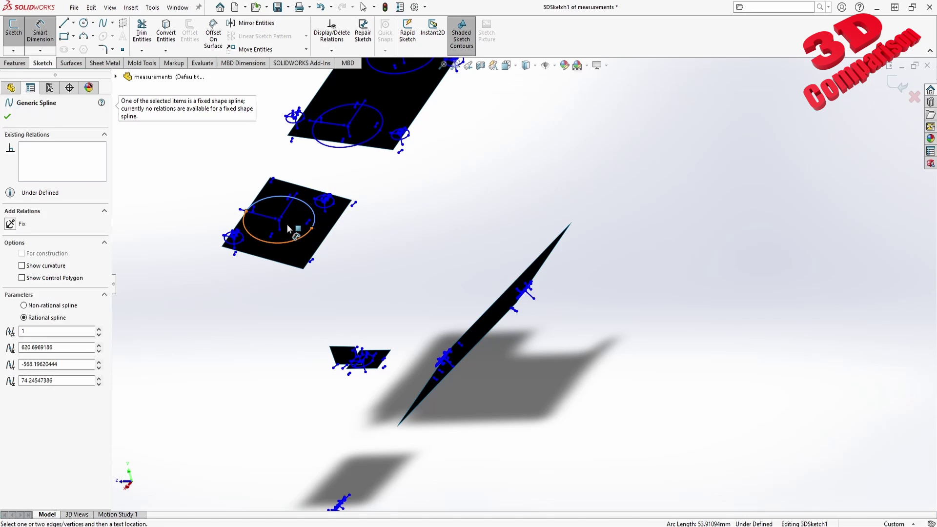
{"action": "left_click", "coordinate": [311, 228]}
{"action": "key", "text": "Escape"}
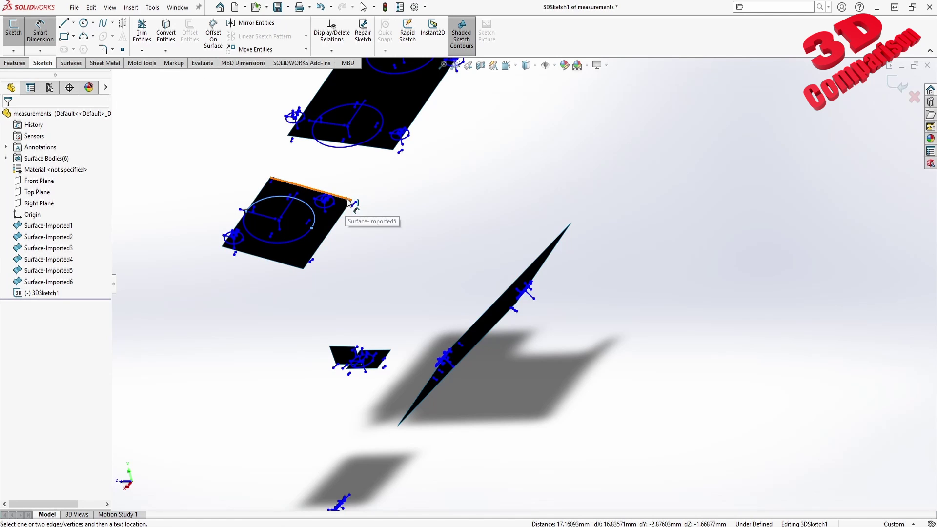
{"action": "key", "text": "Escape"}
Step: Exit the 3D sketch and orbit until the imported plates are seen edge-on
{"action": "middle_click_drag", "start_coordinate": [353, 262], "coordinate": [452, 244]}
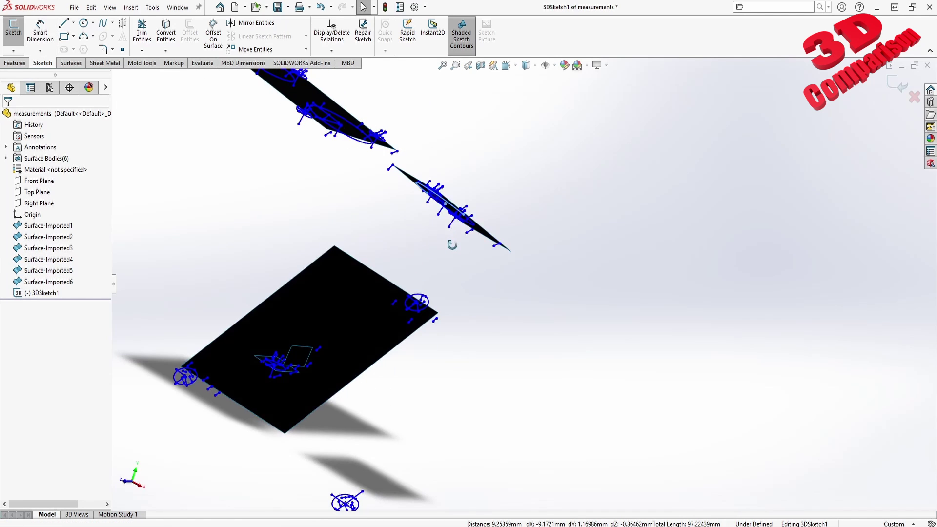
{"action": "left_click", "coordinate": [898, 84]}
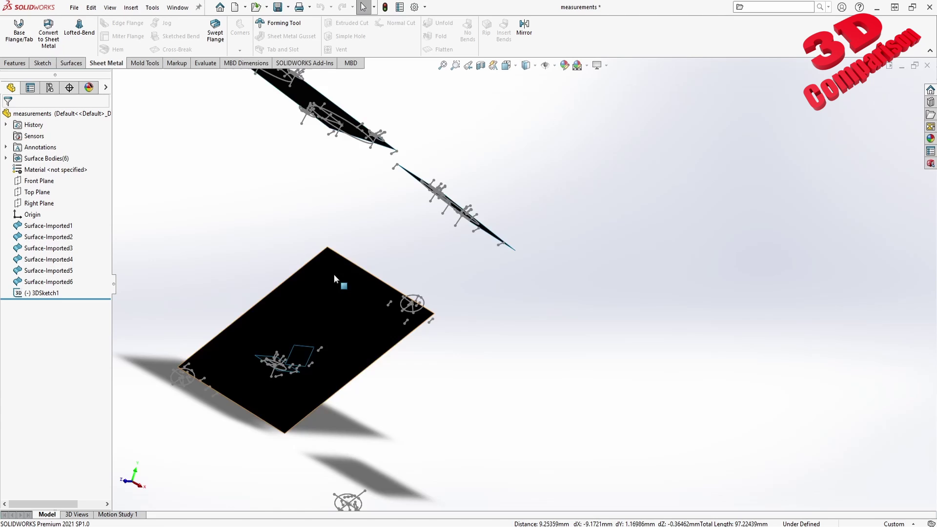
{"action": "middle_click_drag", "start_coordinate": [334, 275], "coordinate": [379, 234]}
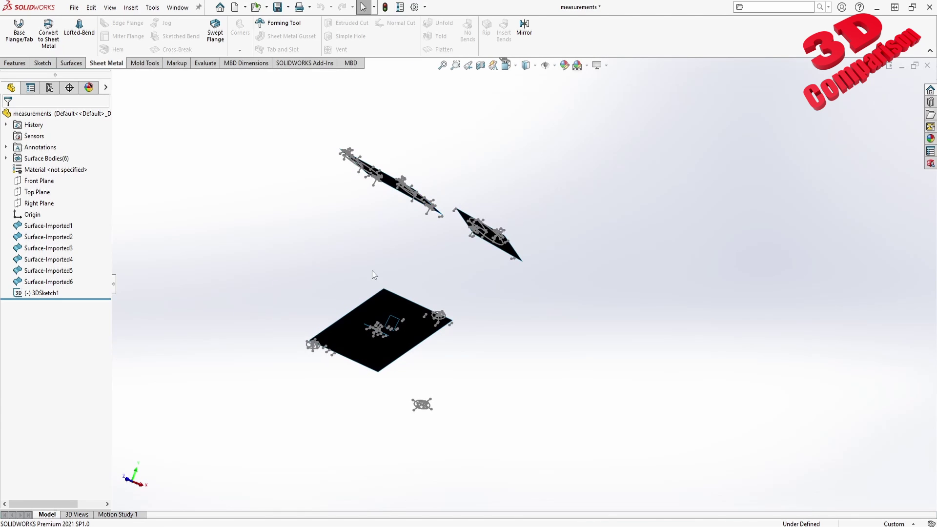
{"action": "middle_click_drag", "start_coordinate": [372, 270], "coordinate": [483, 226]}
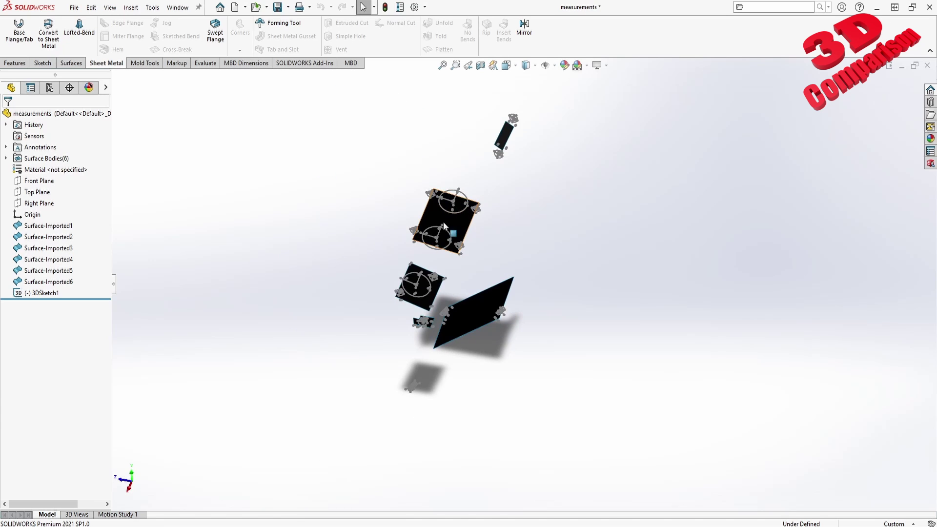
{"action": "middle_click_drag", "start_coordinate": [423, 255], "coordinate": [483, 274]}
Step: Discard the part and set free curves to import as 3D curves in Import options
{"action": "key", "text": "ctrl+w"}
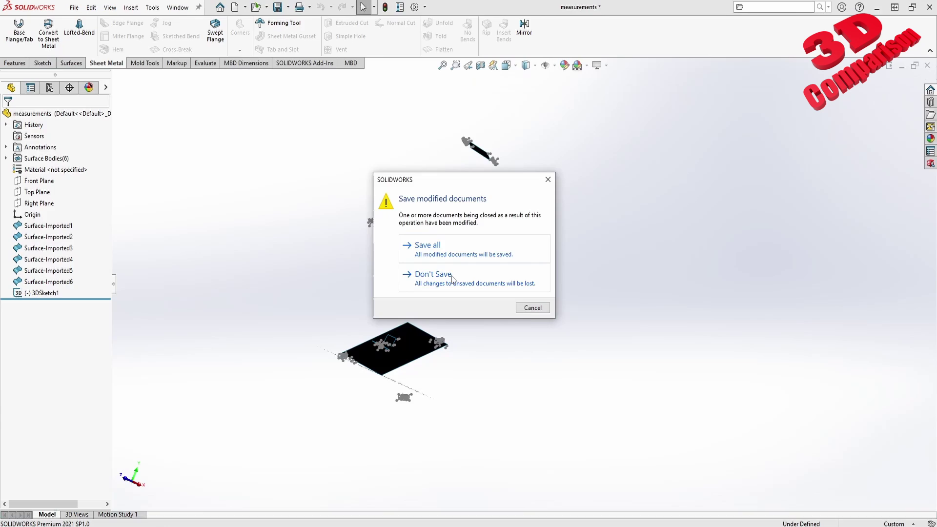
{"action": "left_click", "coordinate": [454, 280]}
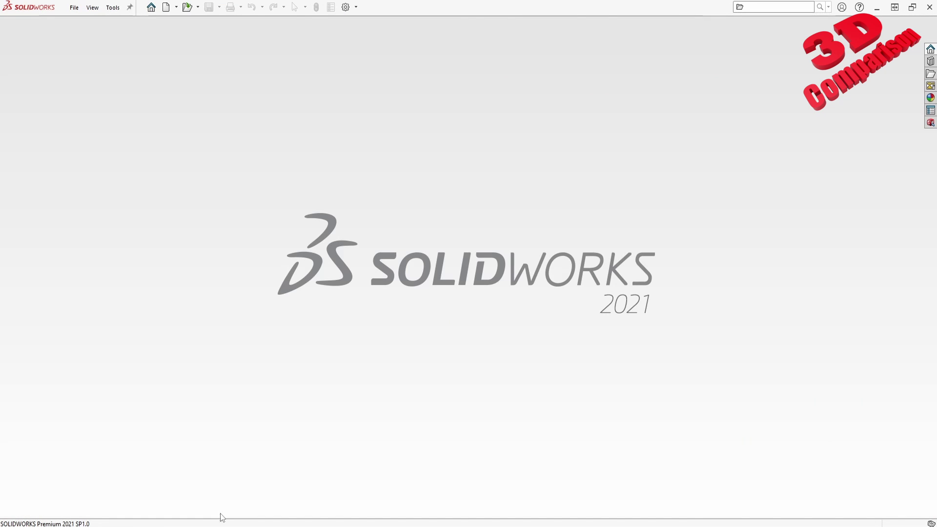
{"action": "left_click", "coordinate": [113, 7]}
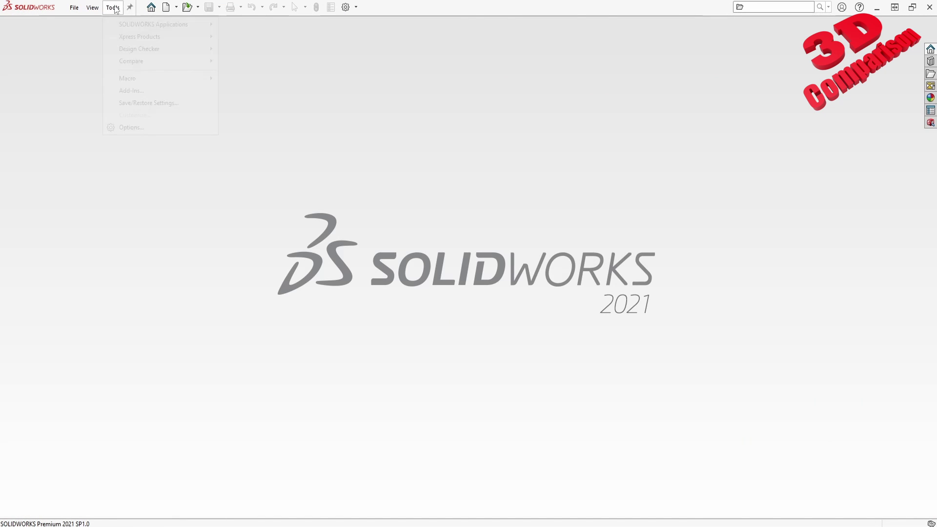
{"action": "left_click", "coordinate": [168, 128]}
{"action": "left_click", "coordinate": [192, 362]}
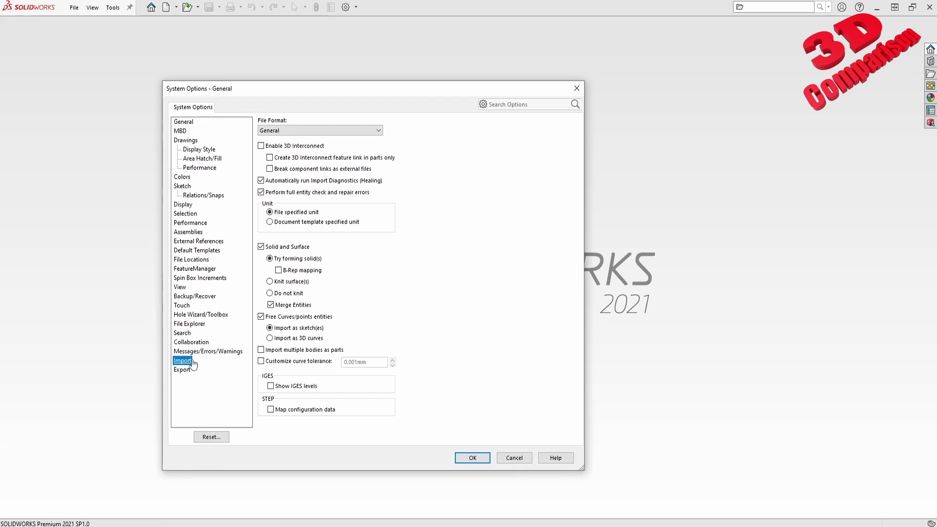
{"action": "left_click", "coordinate": [282, 341]}
{"action": "left_click", "coordinate": [473, 459]}
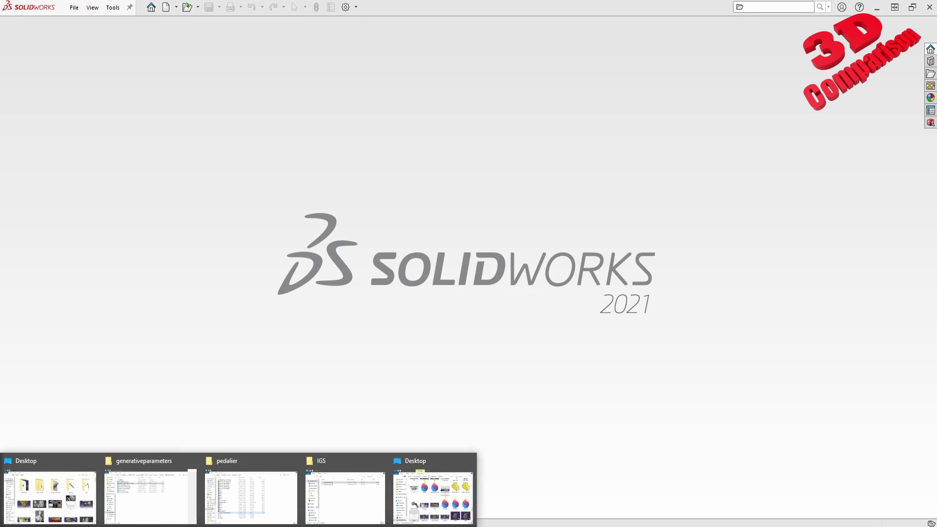
Step: Import measurements.igs again without diagnostics, then orbit and zoom out over its surfaces and curves
{"action": "left_click", "coordinate": [321, 499]}
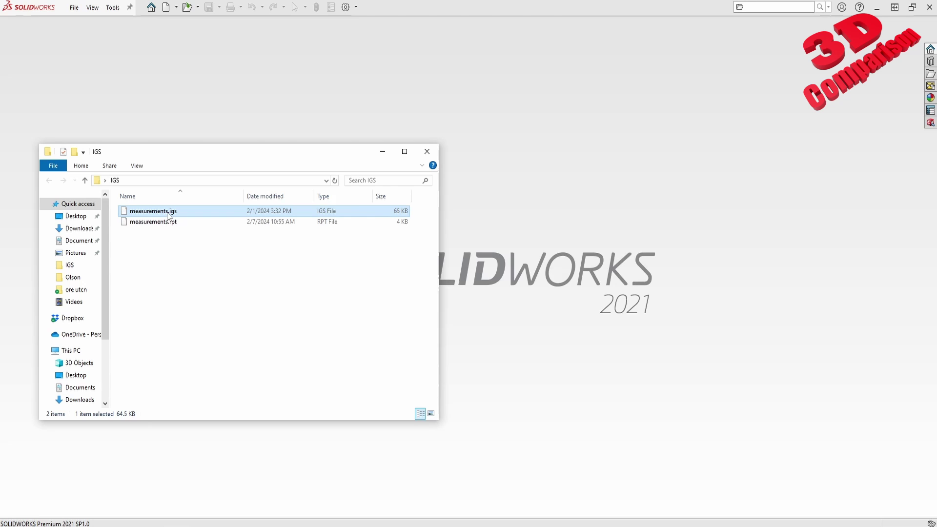
{"action": "left_click_drag", "start_coordinate": [165, 213], "coordinate": [597, 284]}
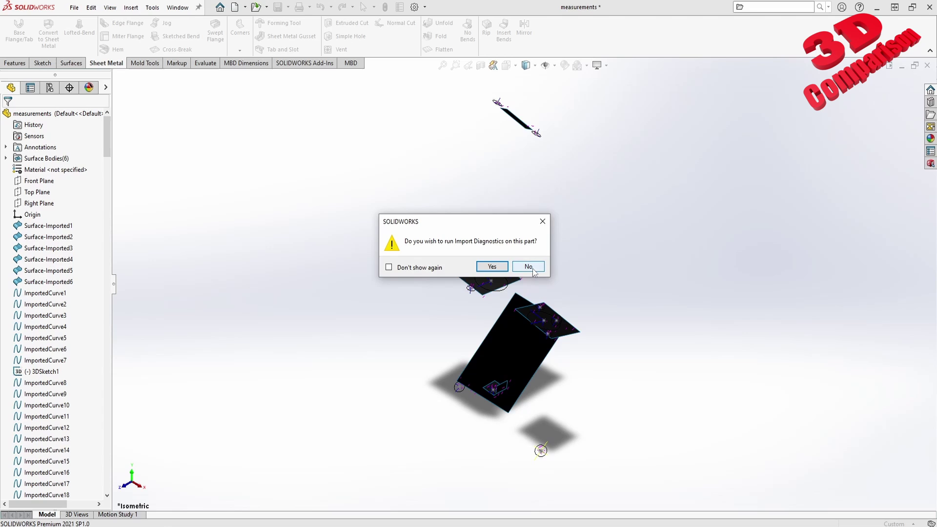
{"action": "left_click", "coordinate": [529, 266]}
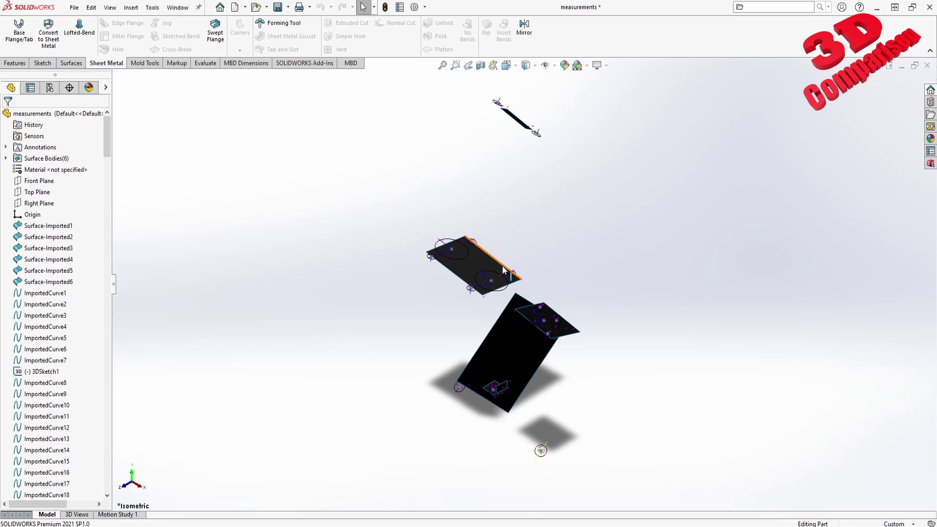
{"action": "mouse_move", "coordinate": [537, 313]}
{"action": "middle_mouse_down"}
{"action": "mouse_move", "coordinate": [542, 322]}
{"action": "mouse_move", "coordinate": [509, 301]}
{"action": "mouse_move", "coordinate": [561, 329]}
{"action": "middle_mouse_up"}
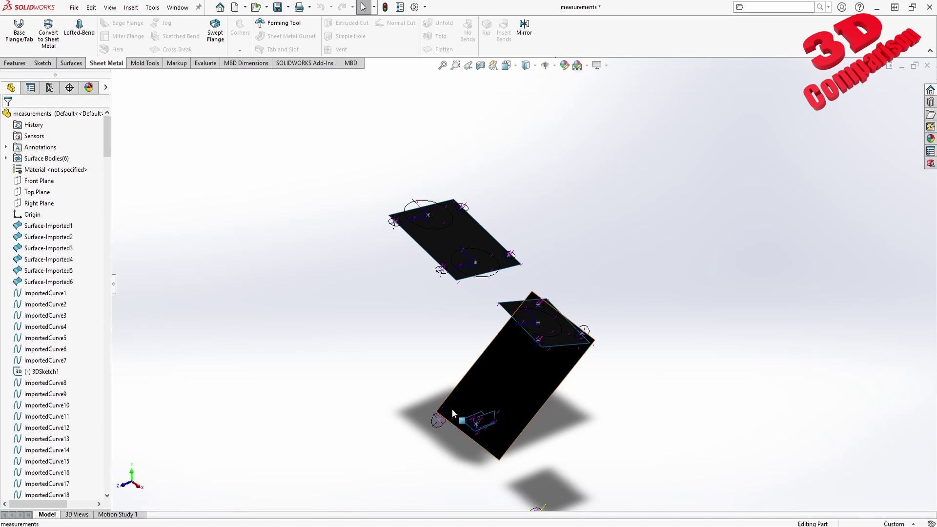
{"action": "scroll", "coordinate": [452, 409], "scroll_direction": "up", "scroll_amount": 3}
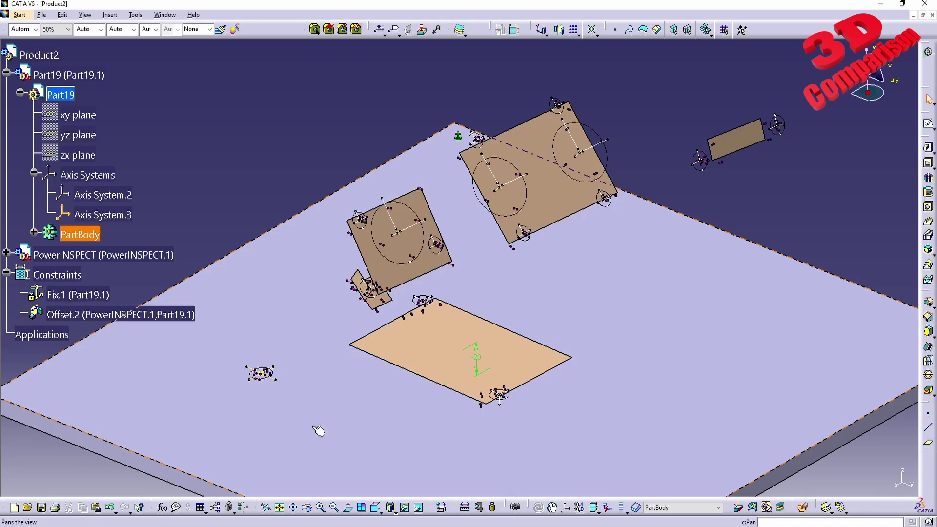
Step: Expand PartBody, the PowerINSPECT part and Geometrical Set.1 to list its planes and circles
{"action": "left_click", "coordinate": [34, 233]}
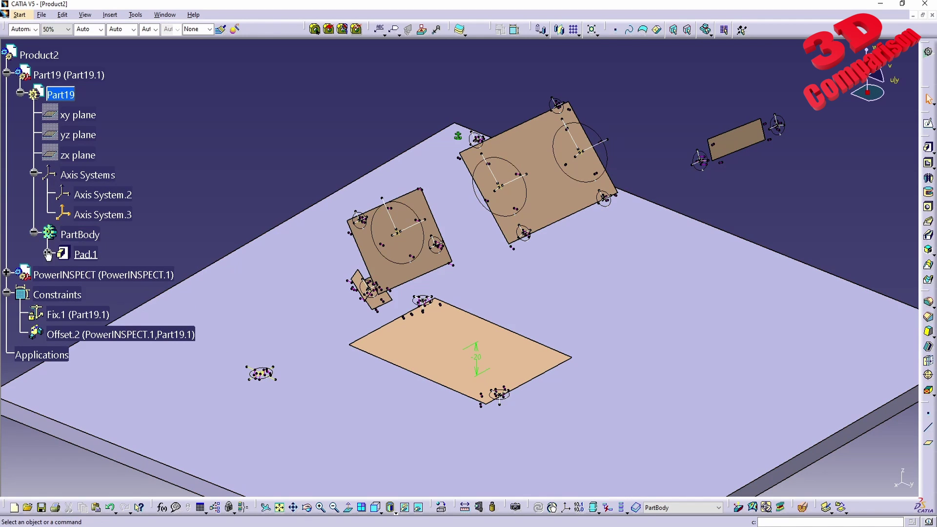
{"action": "left_click", "coordinate": [73, 275]}
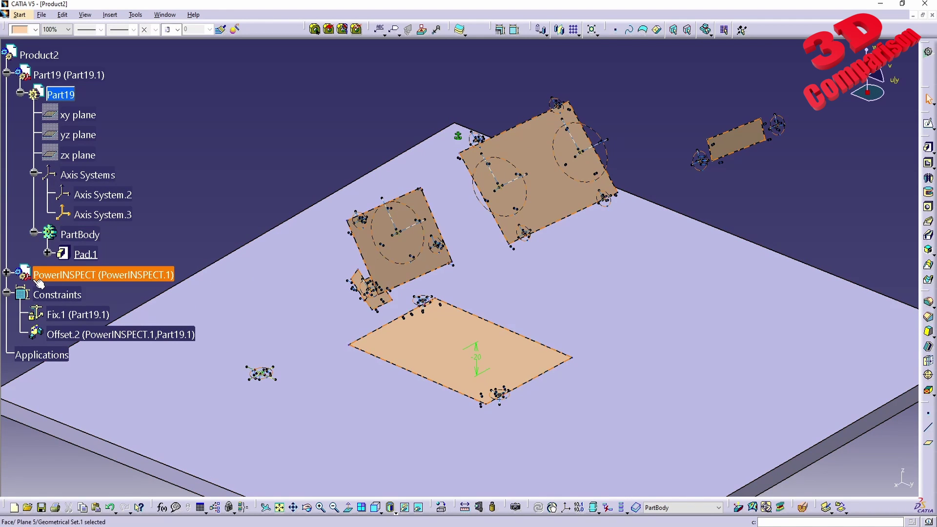
{"action": "left_click", "coordinate": [6, 273]}
{"action": "left_click", "coordinate": [20, 292]}
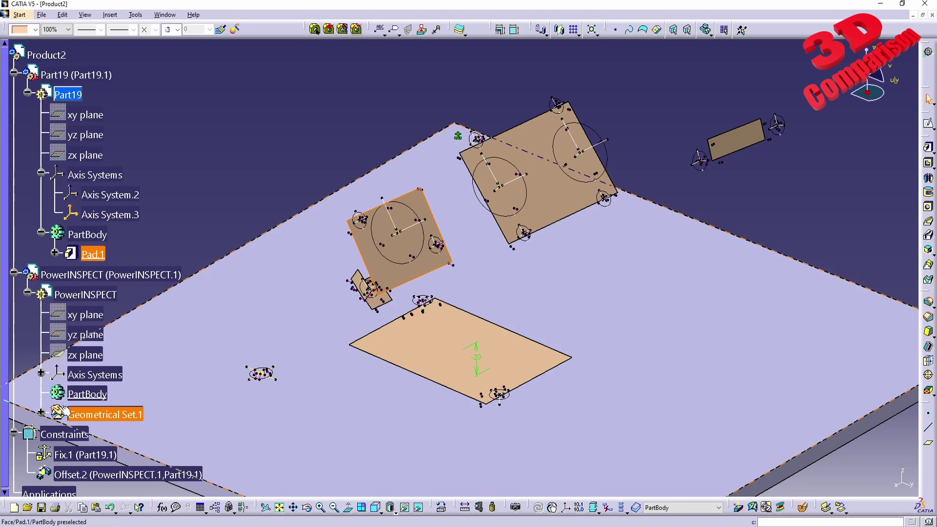
{"action": "left_click", "coordinate": [40, 413]}
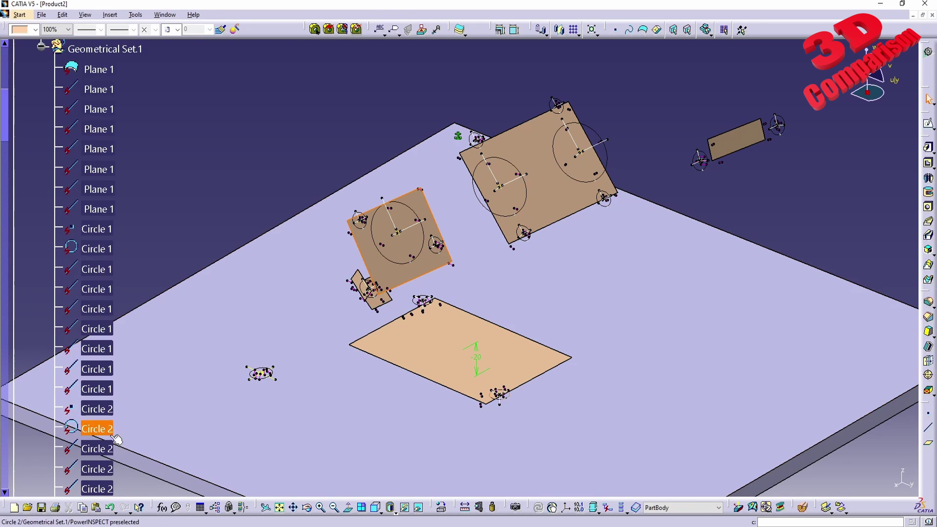
Step: Locate a plate circle in the tree and view Circle 1's 17.161 mm radius definition, then cancel
{"action": "right_click", "coordinate": [423, 228]}
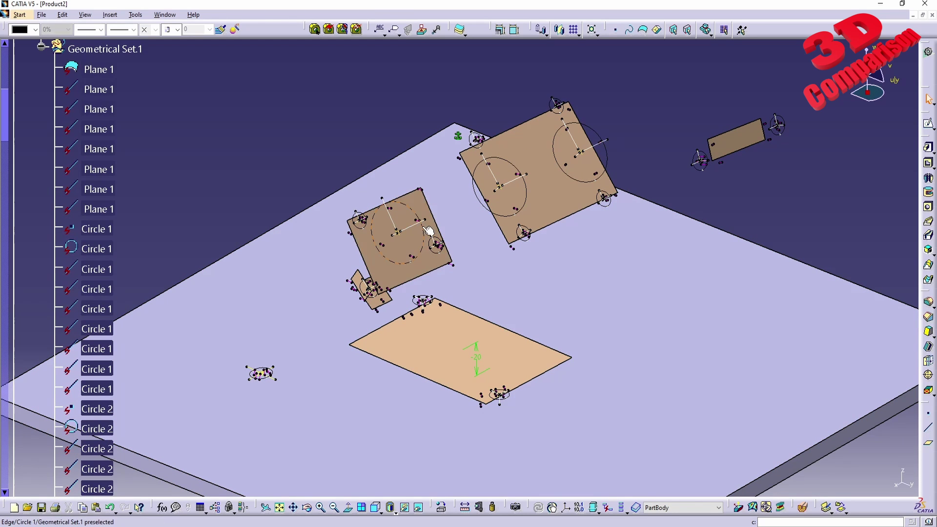
{"action": "left_click", "coordinate": [448, 234]}
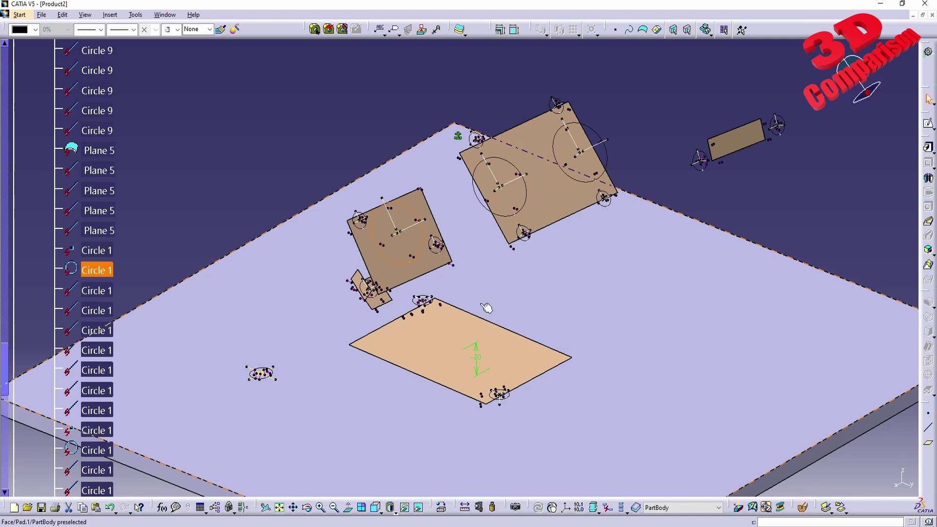
{"action": "double_click", "coordinate": [94, 272]}
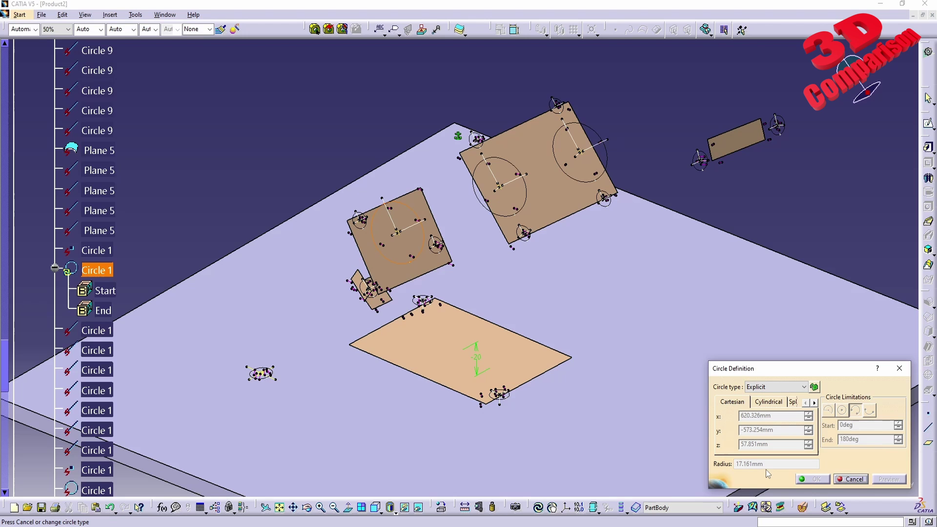
{"action": "left_click_drag", "start_coordinate": [781, 369], "coordinate": [626, 367]}
{"action": "left_click", "coordinate": [697, 477]}
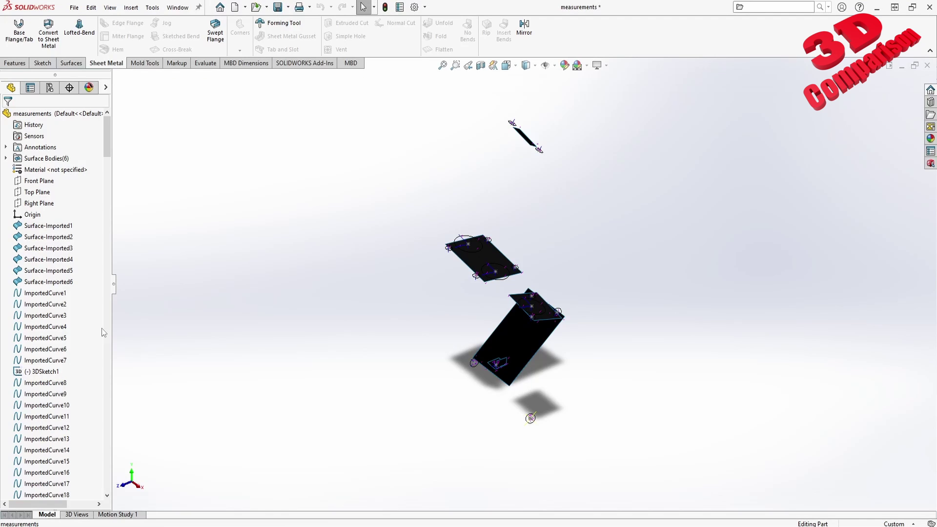
{"action": "scroll", "coordinate": [64, 337], "scroll_direction": "down", "scroll_amount": 20}
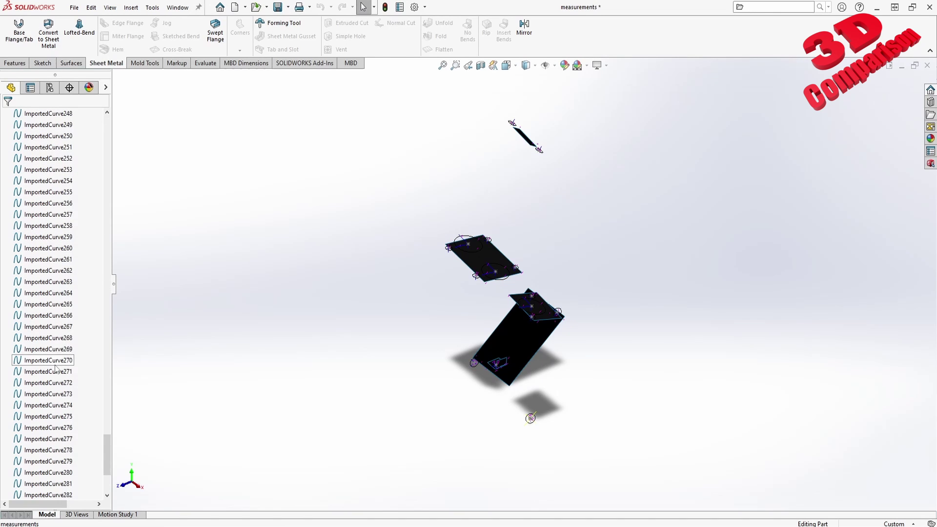
Step: Locate ImportedCurve270 and ImportedCurve285 as the ellipse curves on the upper measurement plate
{"action": "left_click", "coordinate": [58, 360]}
{"action": "scroll", "coordinate": [581, 313], "scroll_direction": "down", "scroll_amount": 3}
{"action": "left_click", "coordinate": [446, 253]}
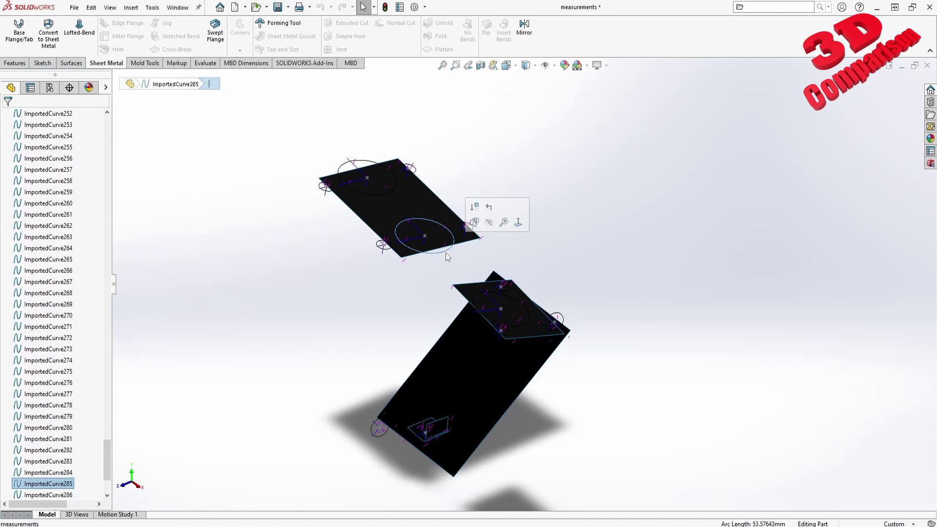
{"action": "right_click", "coordinate": [49, 485]}
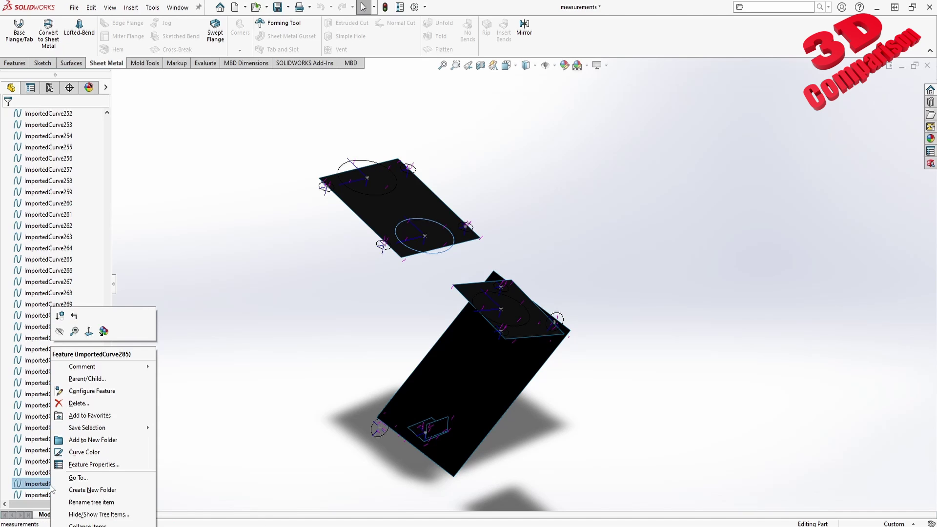
{"action": "key", "text": "Escape"}
{"action": "middle_click_drag", "start_coordinate": [450, 287], "coordinate": [588, 318]}
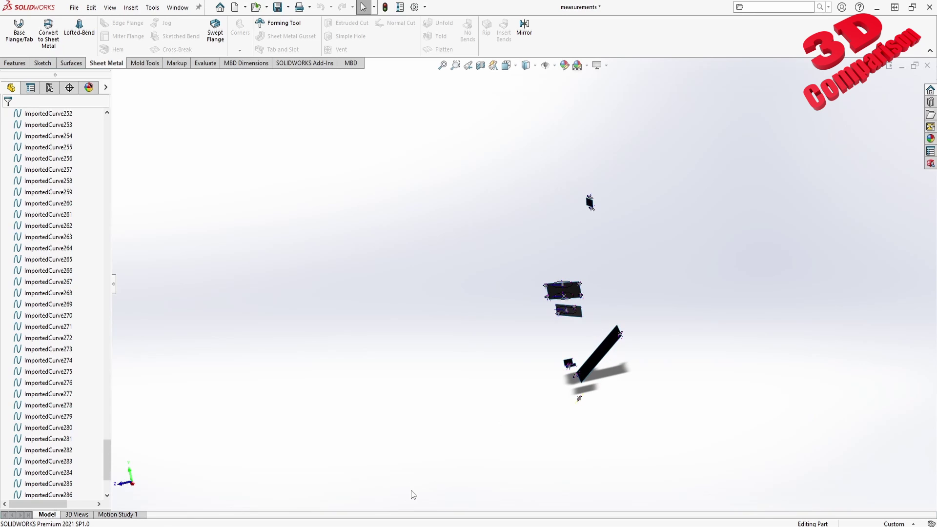
Step: In CATIA V5, fit the whole plate in view and zoom in on the floating measurement surfaces
{"action": "left_click", "coordinate": [285, 516]}
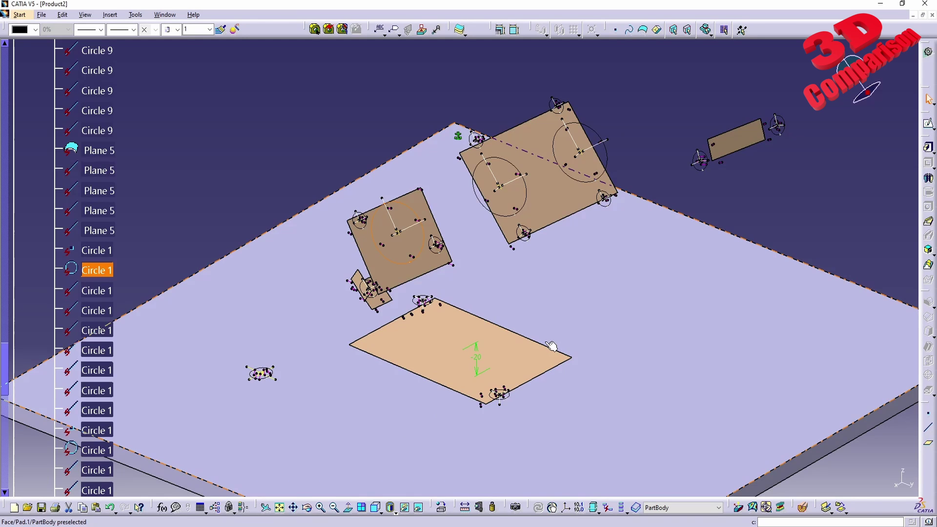
{"action": "left_click", "coordinate": [280, 509]}
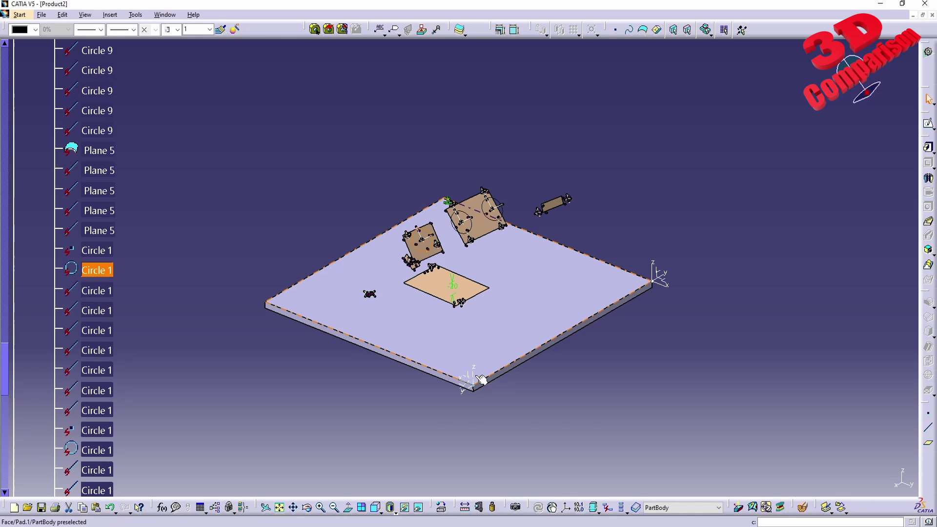
{"action": "middle_click_drag", "start_coordinate": [482, 381], "coordinate": [482, 349], "text": "ctrl"}
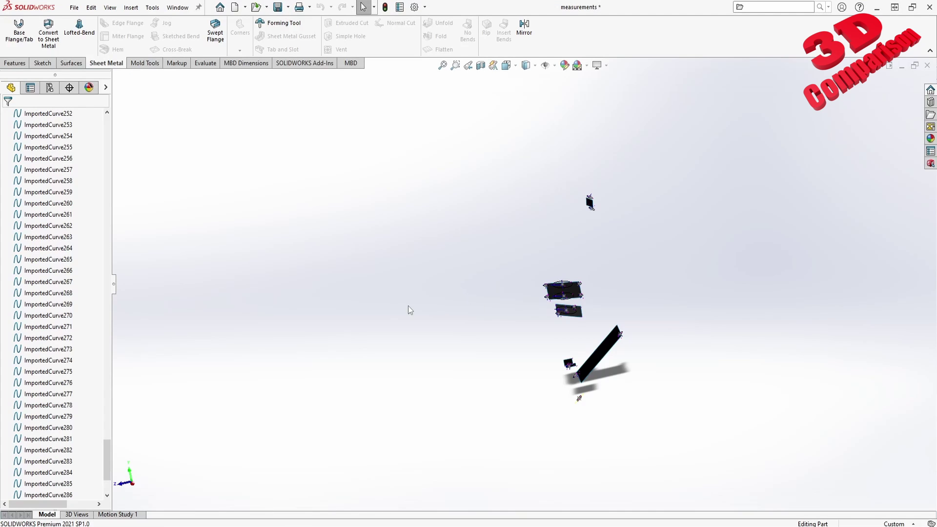
{"action": "scroll", "coordinate": [62, 279], "scroll_direction": "up", "scroll_amount": 20}
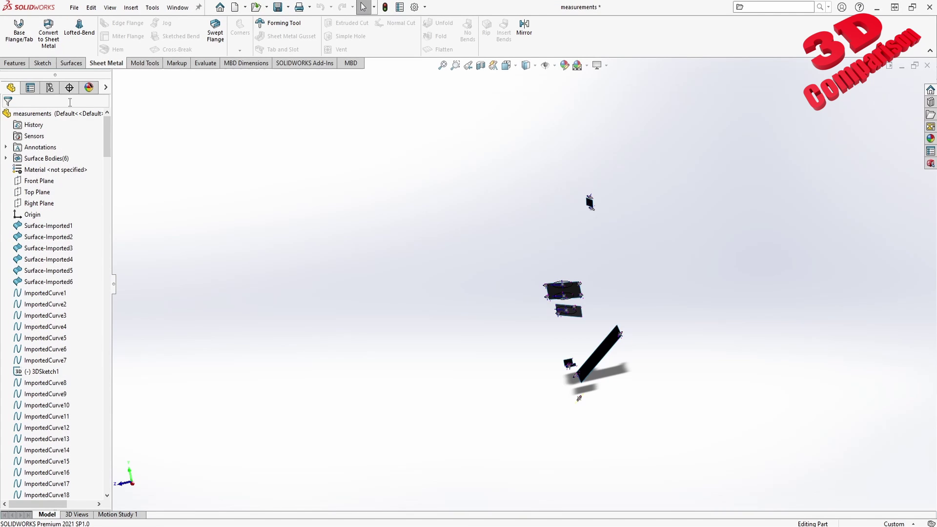
Step: Zoom to fit and view the measurement surfaces from the Top orientation
{"action": "key", "text": "f"}
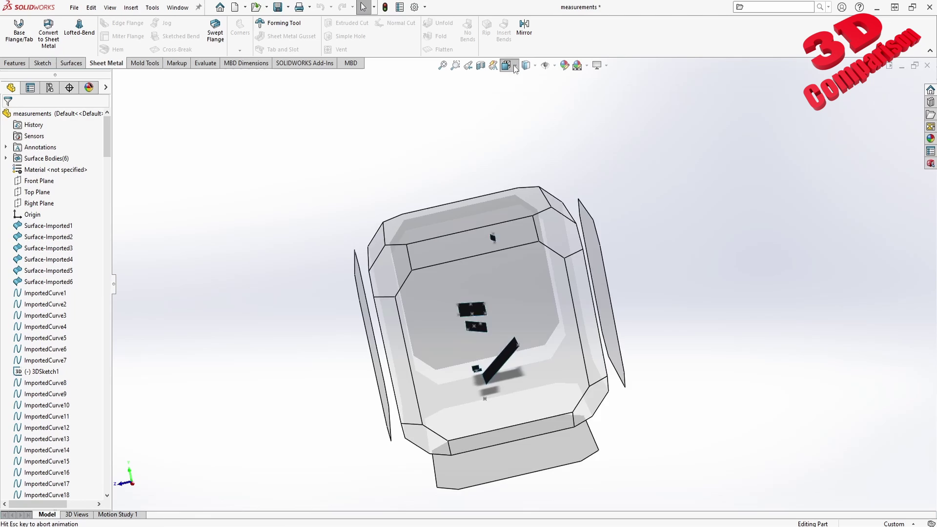
{"action": "left_click", "coordinate": [506, 65]}
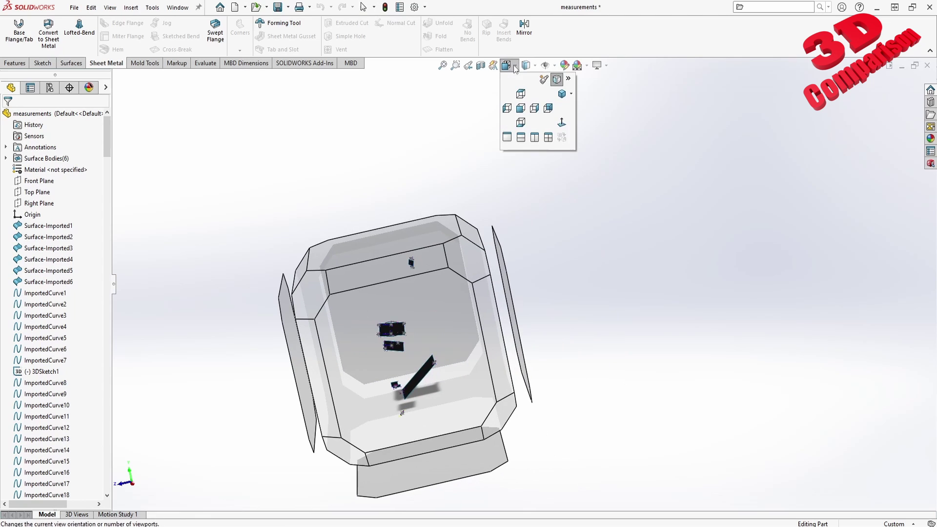
{"action": "left_click", "coordinate": [521, 95]}
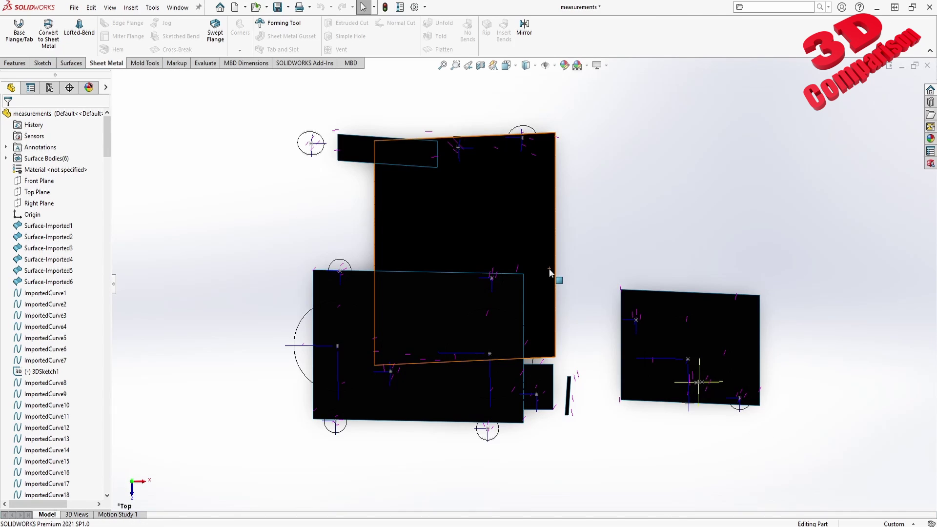
Step: Zoom to fit again and view the surfaces from the Left orientation
{"action": "key", "text": "f"}
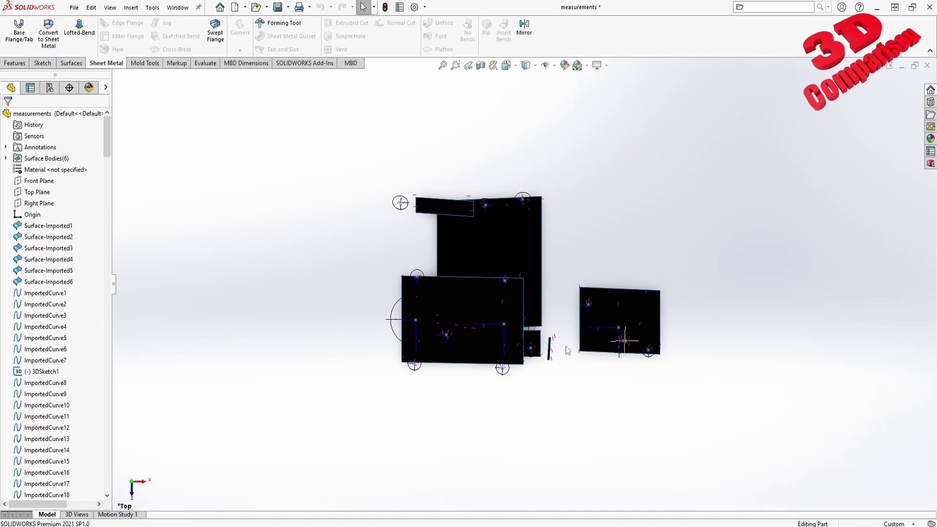
{"action": "left_click", "coordinate": [513, 66]}
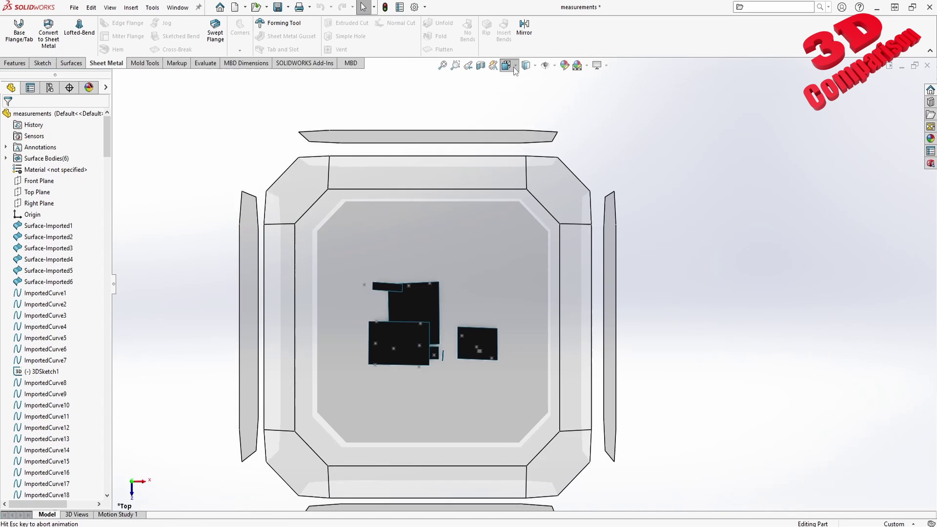
{"action": "left_click", "coordinate": [508, 111]}
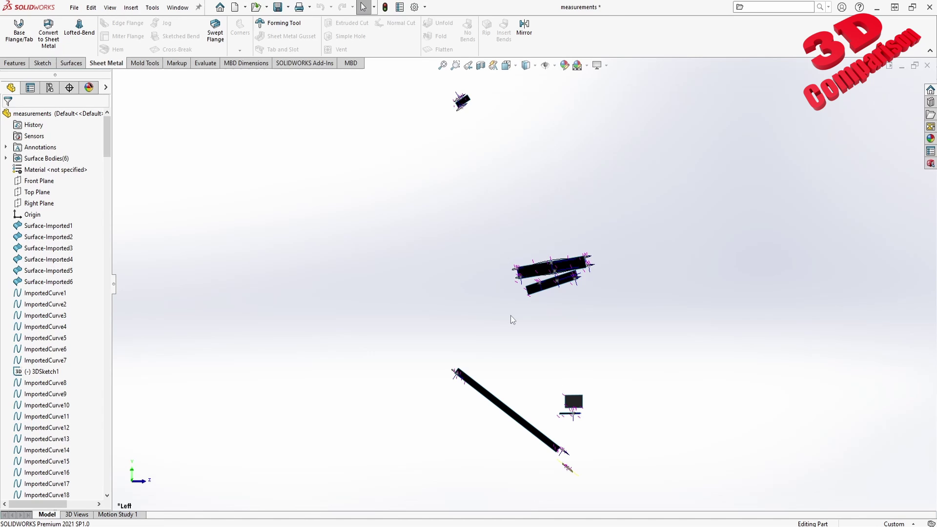
Step: Select the part Origin and orbit around the large plate surface to compare their positions
{"action": "left_click", "coordinate": [33, 214]}
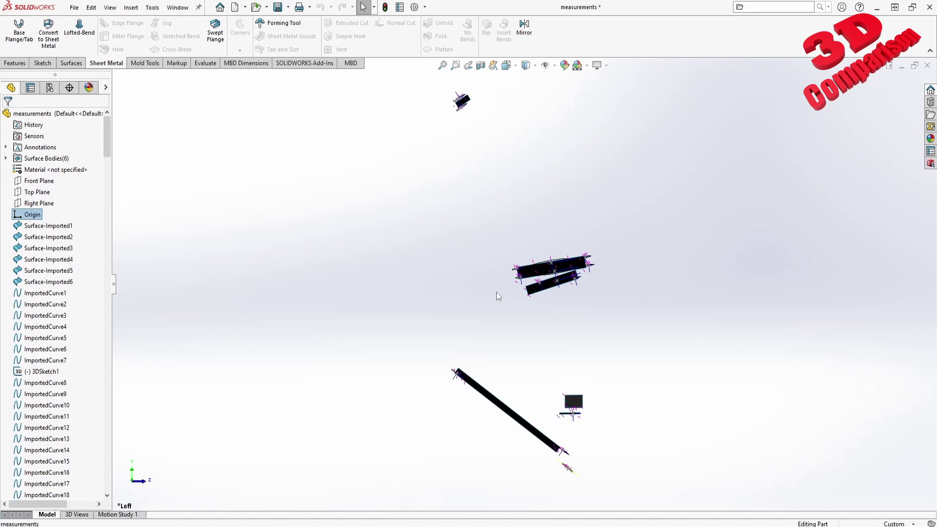
{"action": "scroll", "coordinate": [498, 289], "scroll_direction": "up", "scroll_amount": 3}
{"action": "middle_click_drag", "start_coordinate": [499, 284], "coordinate": [253, 285]}
{"action": "right_click", "coordinate": [27, 216]}
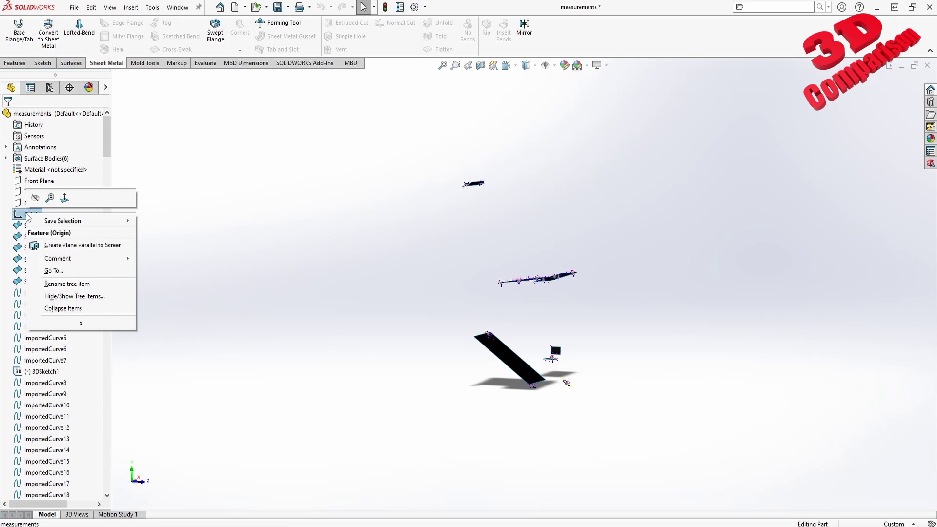
{"action": "key", "text": "Escape"}
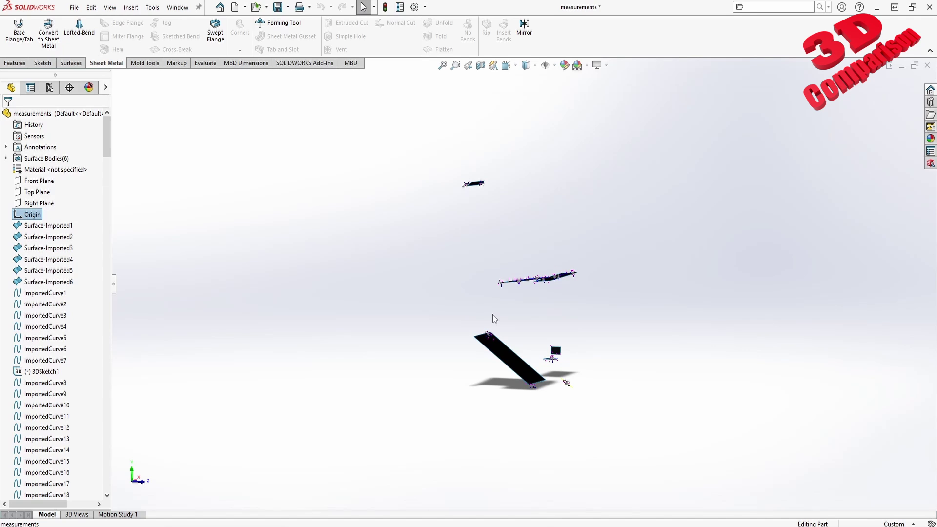
{"action": "scroll", "coordinate": [493, 315], "scroll_direction": "up", "scroll_amount": 5}
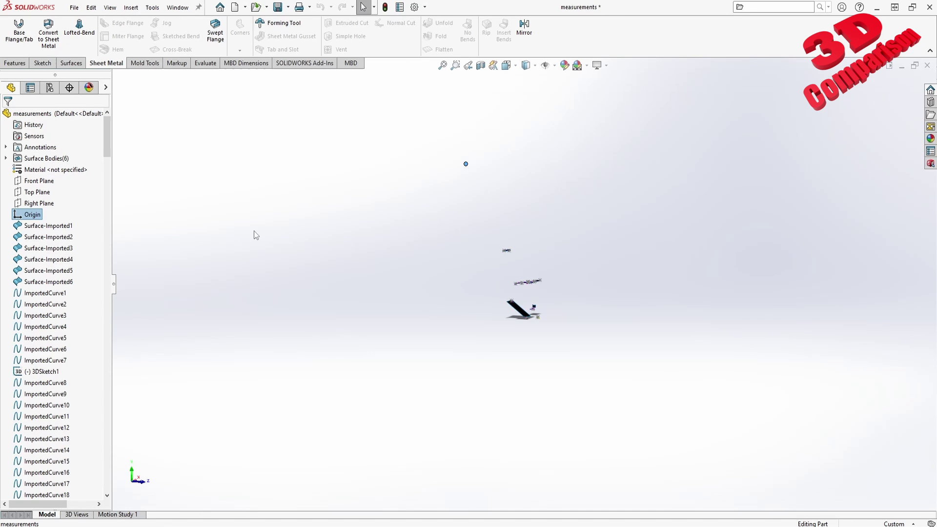
{"action": "middle_click_drag", "start_coordinate": [514, 302], "coordinate": [542, 312]}
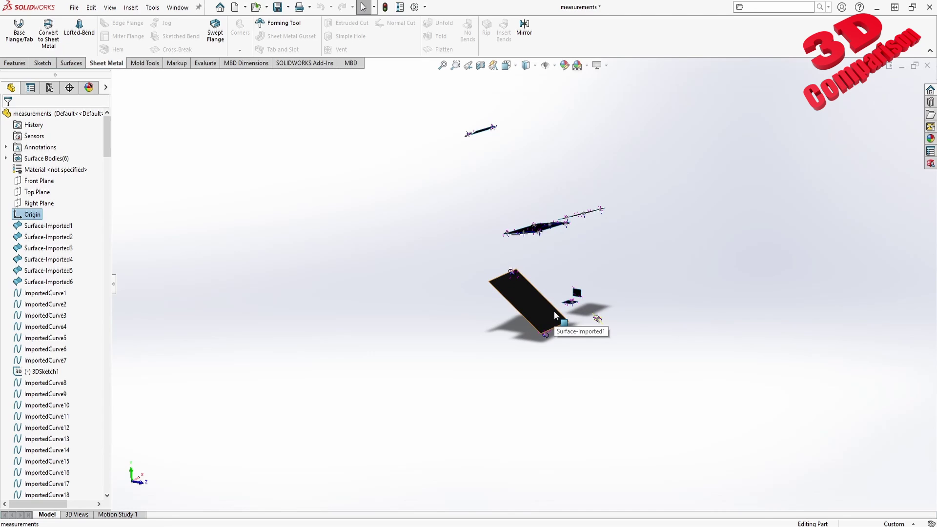
{"action": "scroll", "coordinate": [453, 253], "scroll_direction": "up", "scroll_amount": 2}
{"action": "scroll", "coordinate": [589, 189], "scroll_direction": "down", "scroll_amount": 2}
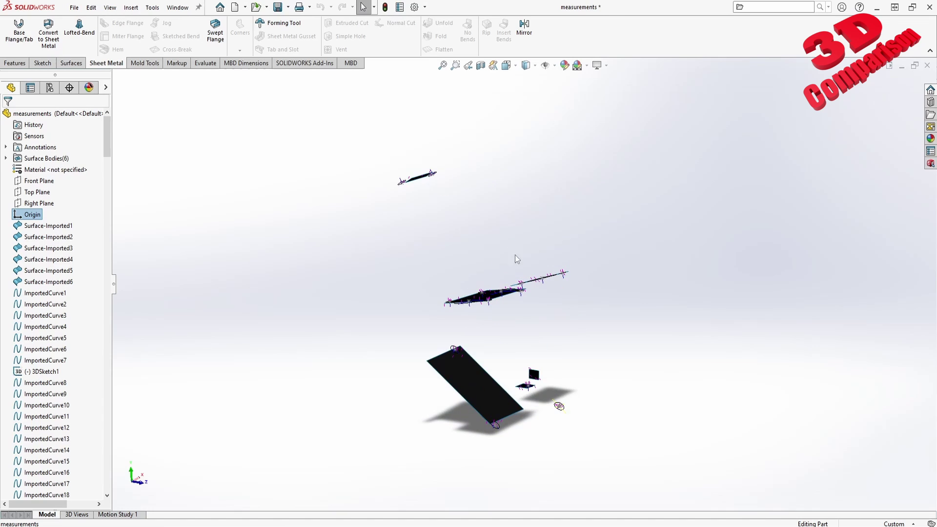
{"action": "left_click", "coordinate": [29, 215]}
{"action": "scroll", "coordinate": [545, 246], "scroll_direction": "up", "scroll_amount": 2}
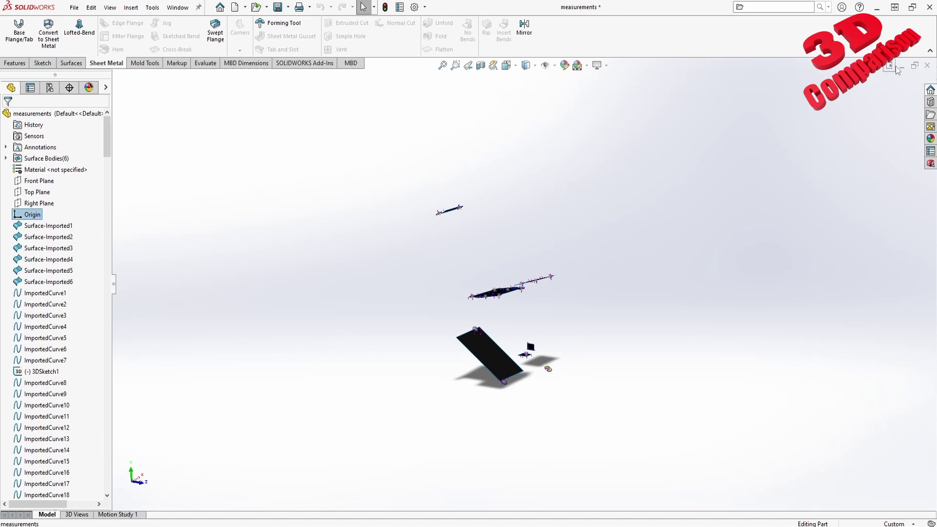
Step: Minimize the measurements window and create a new empty part
{"action": "left_click", "coordinate": [74, 7]}
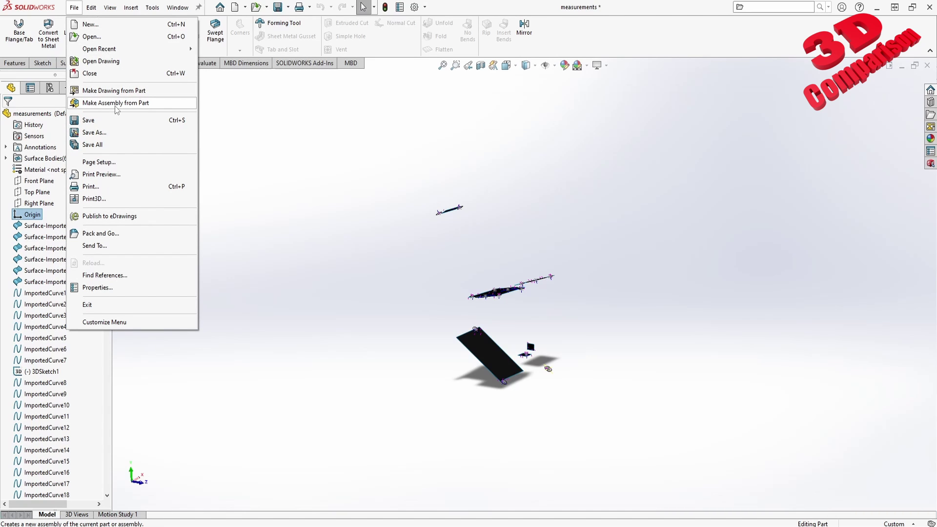
{"action": "left_click", "coordinate": [116, 103]}
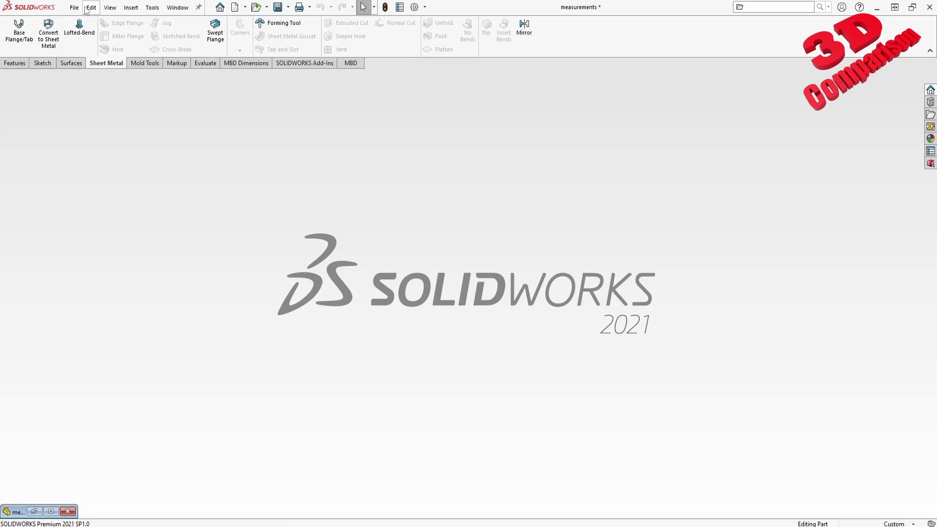
{"action": "left_click", "coordinate": [88, 9]}
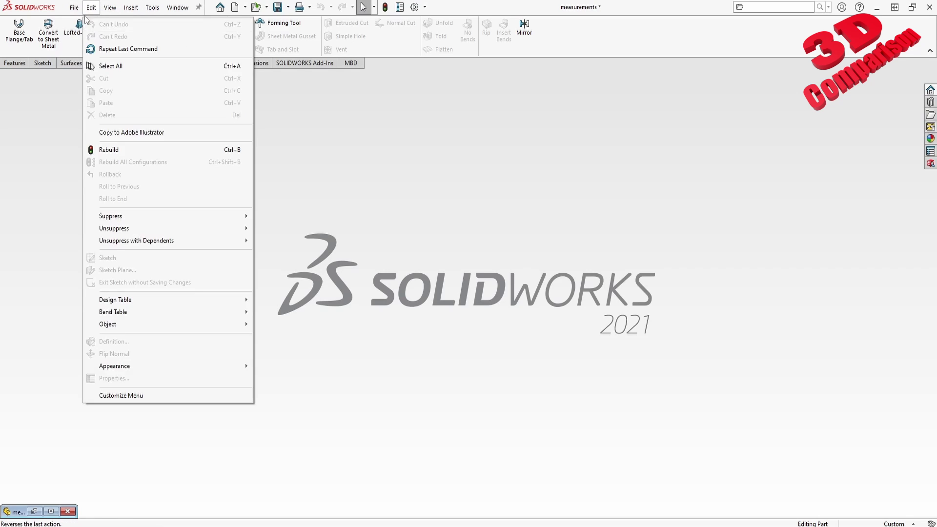
{"action": "left_click", "coordinate": [90, 24]}
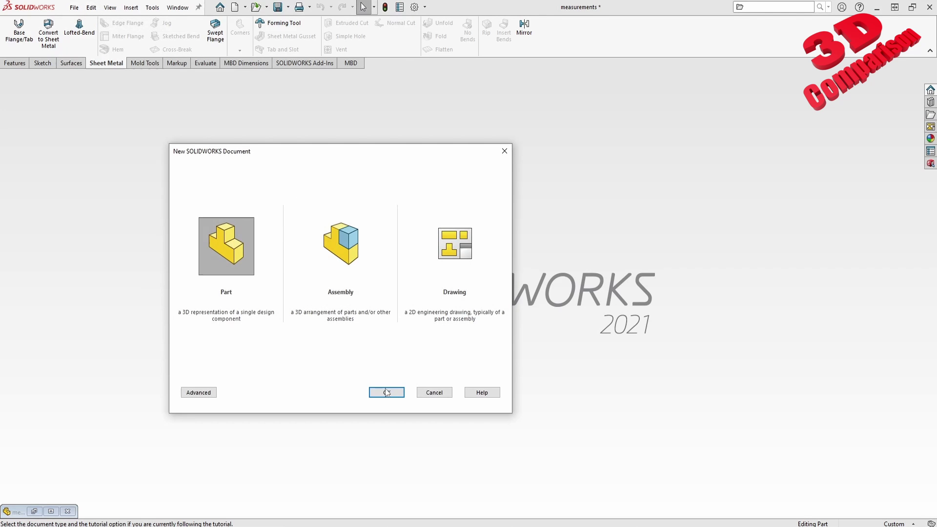
{"action": "left_click", "coordinate": [386, 393]}
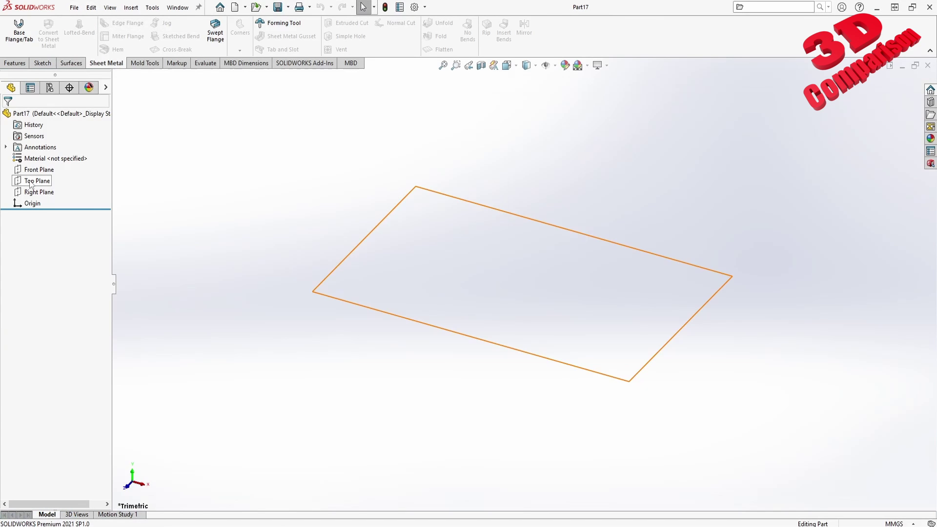
Step: Sketch a corner rectangle on the Top Plane starting at the origin
{"action": "left_click", "coordinate": [27, 183]}
{"action": "left_click", "coordinate": [68, 162]}
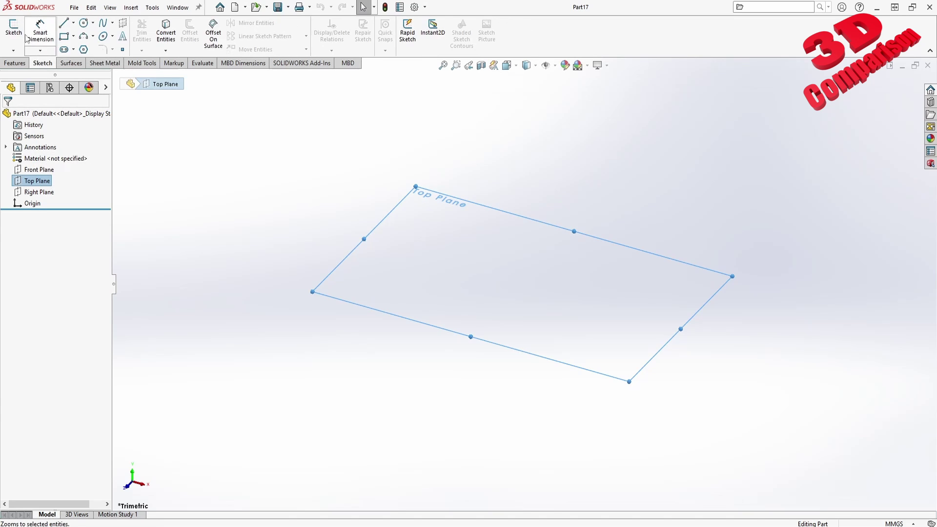
{"action": "left_click", "coordinate": [63, 37]}
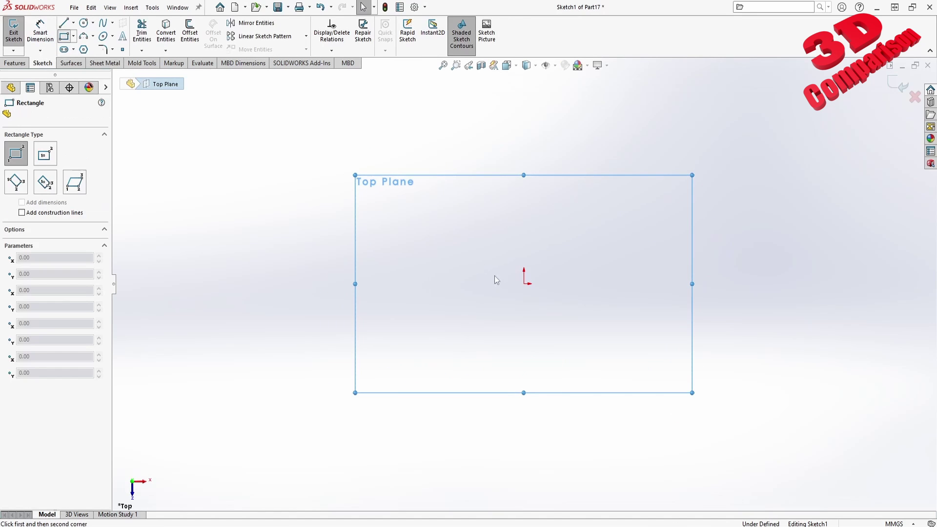
{"action": "left_click", "coordinate": [524, 284]}
{"action": "left_click", "coordinate": [718, 120]}
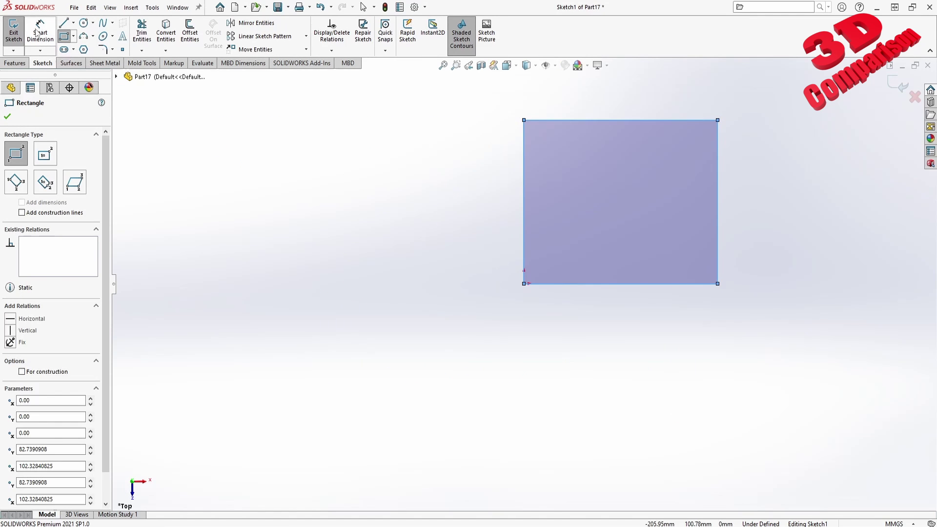
Step: Dimension the rectangle's width and height to 400 mm each
{"action": "left_click", "coordinate": [40, 32]}
{"action": "left_click", "coordinate": [624, 284]}
{"action": "left_click", "coordinate": [627, 313]}
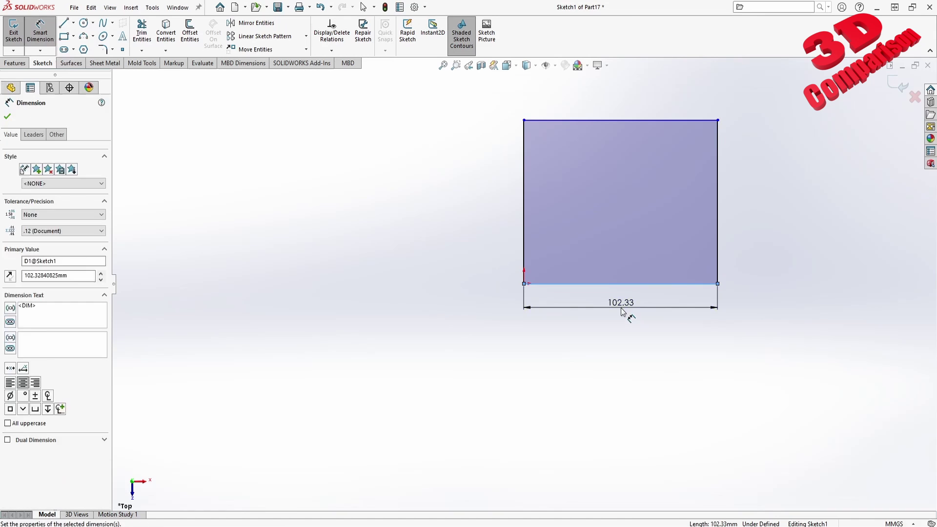
{"action": "type", "text": "400"}
{"action": "key", "text": "Return"}
{"action": "left_click", "coordinate": [525, 241]}
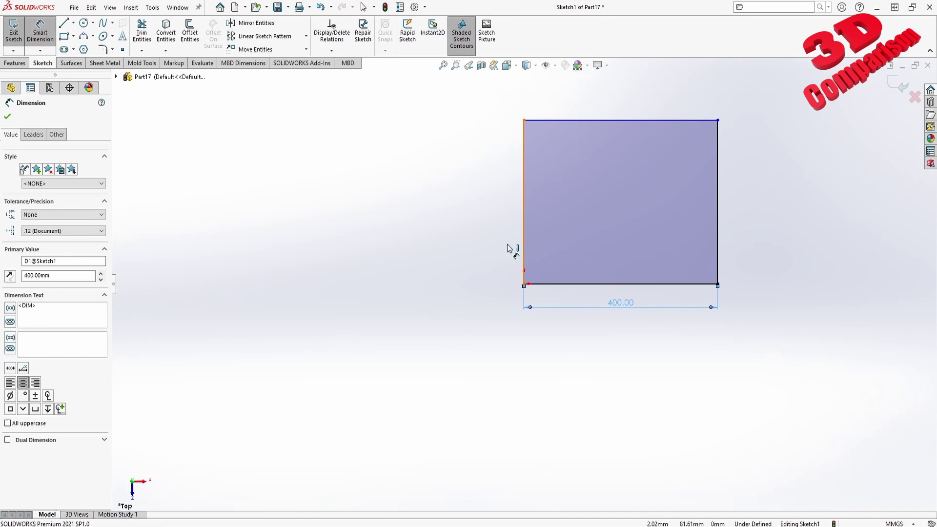
{"action": "left_click", "coordinate": [489, 247]}
{"action": "type", "text": "400"}
{"action": "key", "text": "Return"}
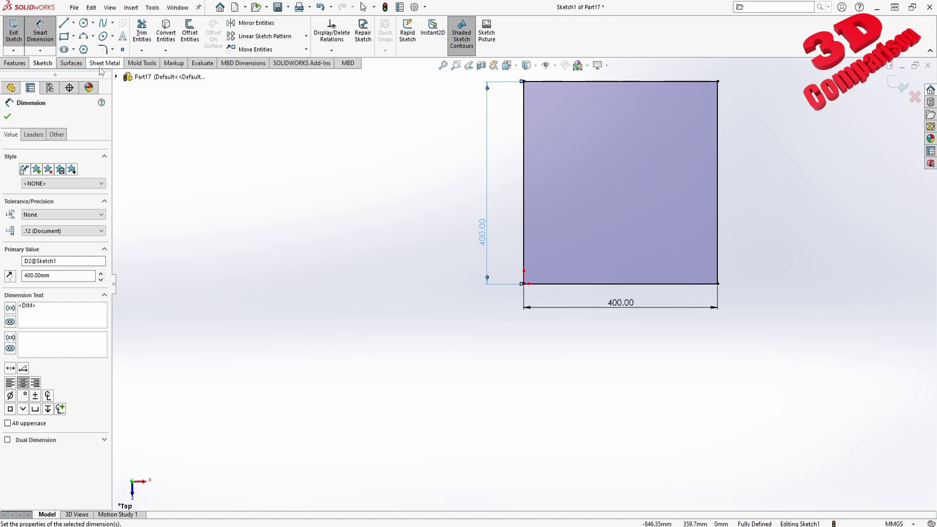
Step: Extrude the 400 × 400 mm square 10 mm into a solid plate
{"action": "left_click", "coordinate": [14, 63]}
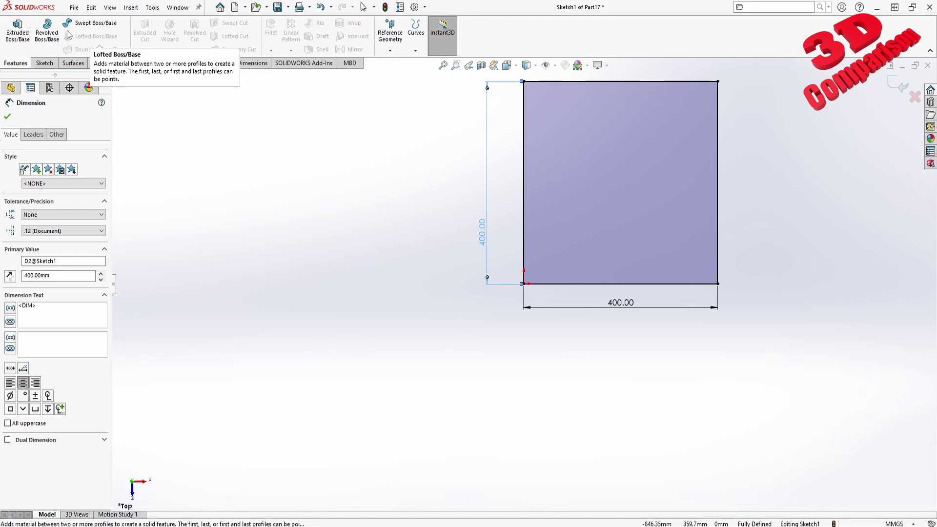
{"action": "left_click", "coordinate": [18, 32]}
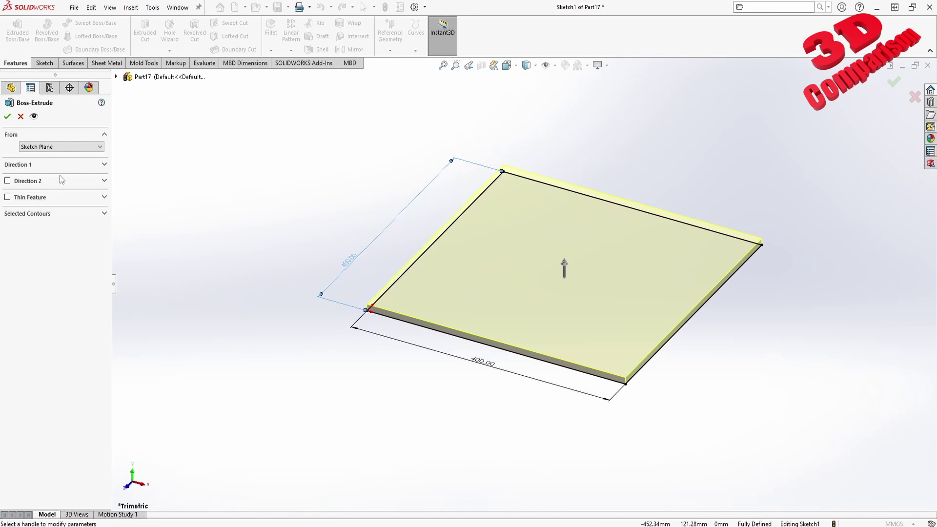
{"action": "left_click", "coordinate": [45, 166]}
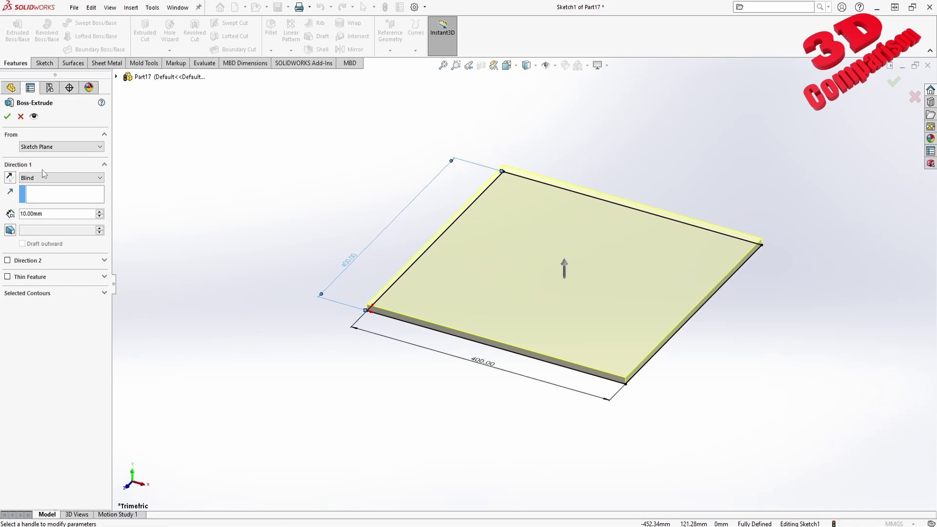
{"action": "left_click", "coordinate": [7, 116]}
{"action": "middle_click_drag", "start_coordinate": [587, 294], "coordinate": [571, 261]}
Step: Make an assembly from the part, saving the plate as measure12
{"action": "left_click", "coordinate": [74, 8]}
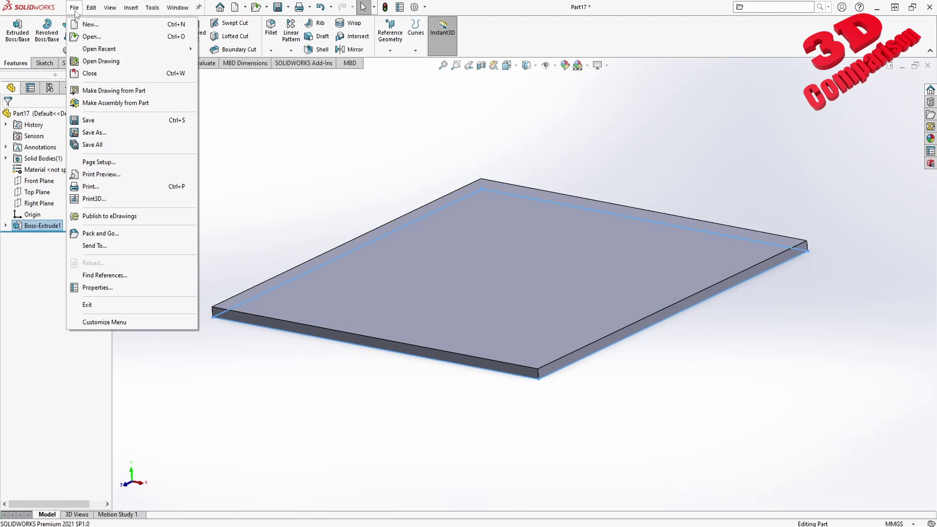
{"action": "left_click", "coordinate": [132, 103]}
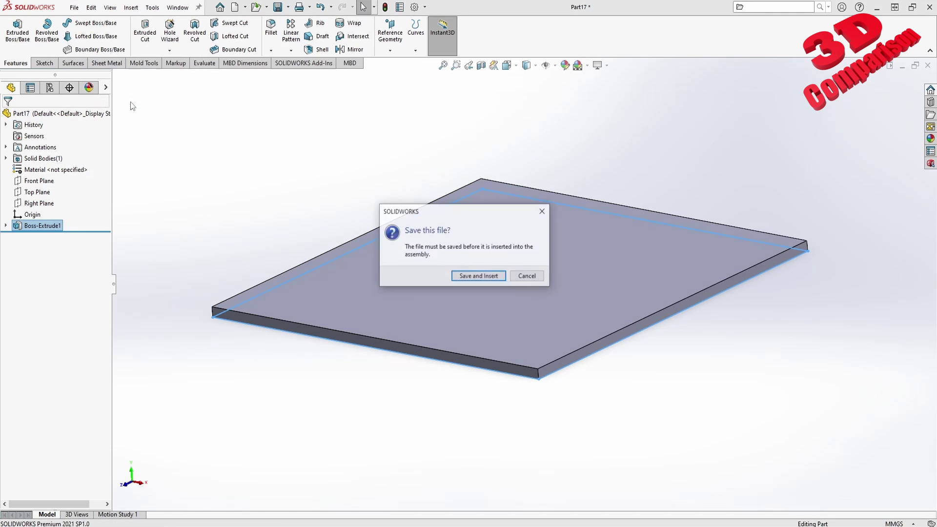
{"action": "left_click", "coordinate": [466, 272]}
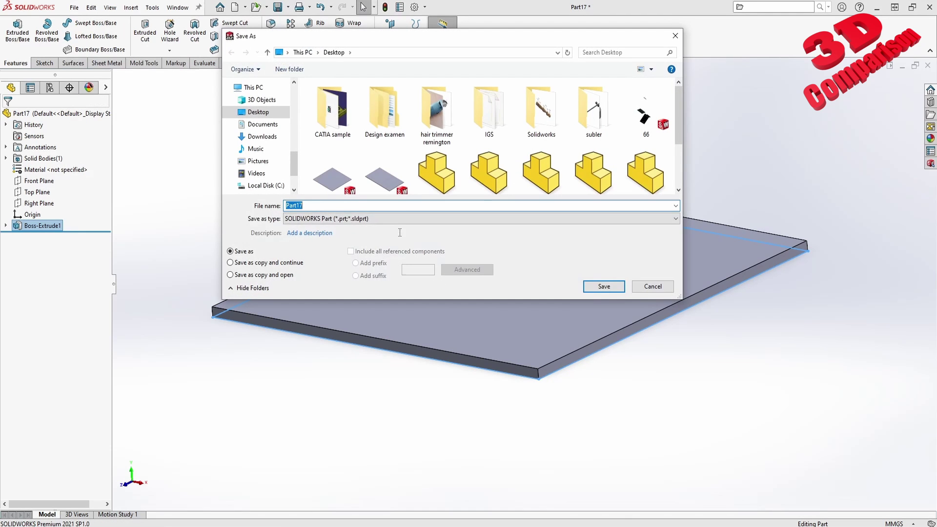
{"action": "type", "text": "measrue"}
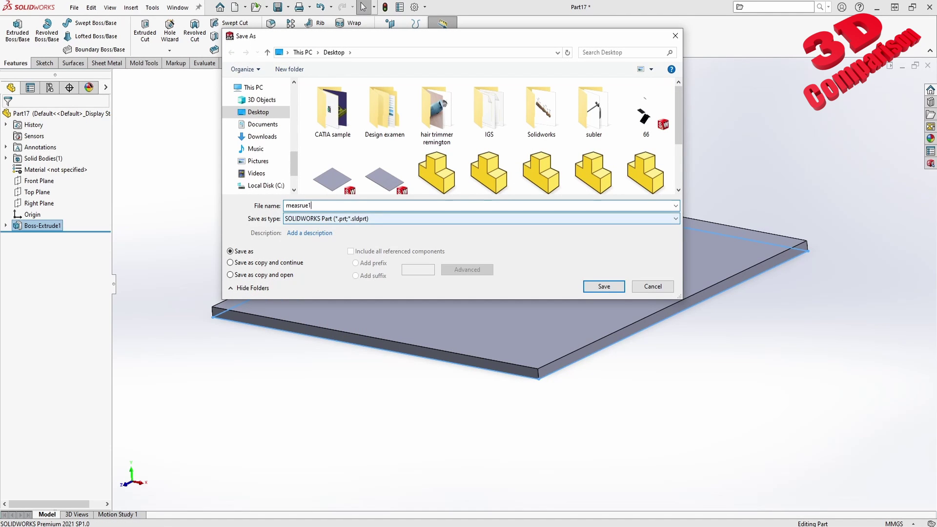
{"action": "key", "text": "BackSpace"}
{"action": "type", "text": "ure1"}
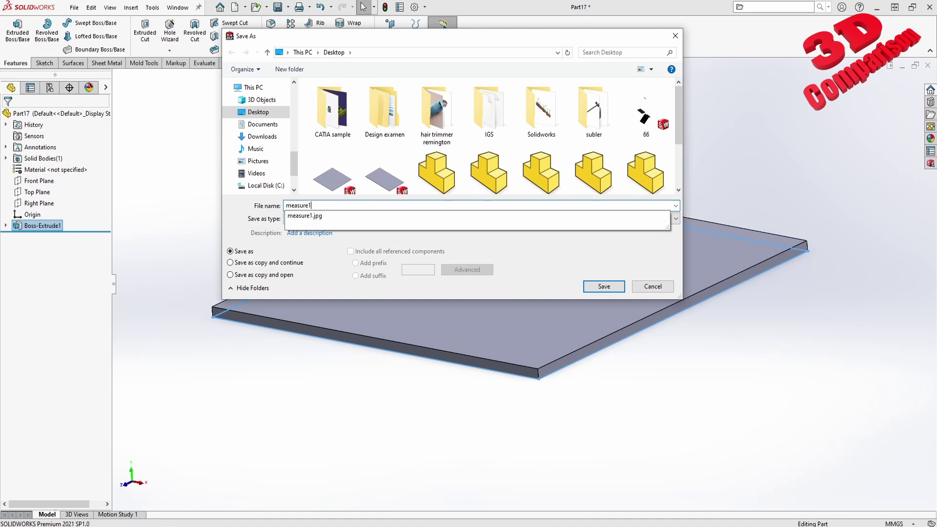
{"action": "type", "text": "2"}
{"action": "key", "text": "Return"}
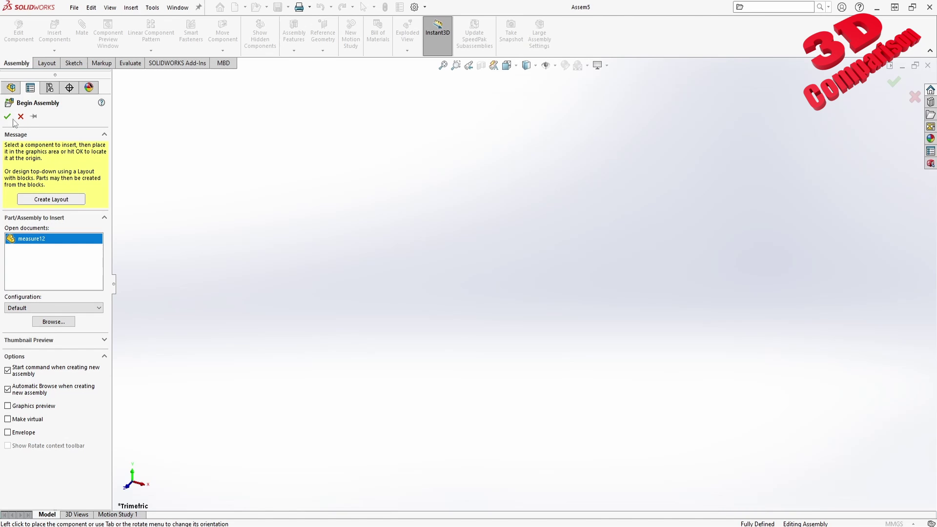
Step: Place measure12 at the assembly origin as the fixed first component and check the Origin
{"action": "left_click", "coordinate": [395, 276]}
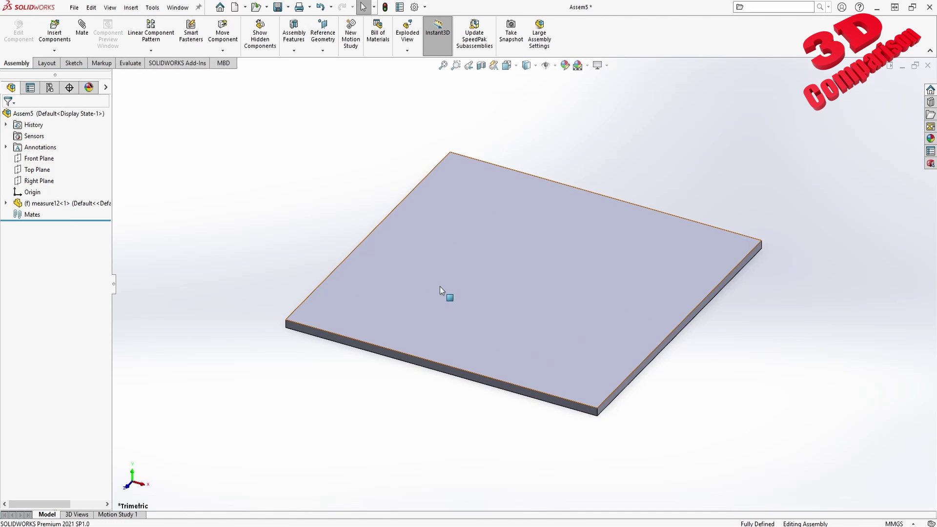
{"action": "scroll", "coordinate": [525, 259], "scroll_direction": "down", "scroll_amount": 2}
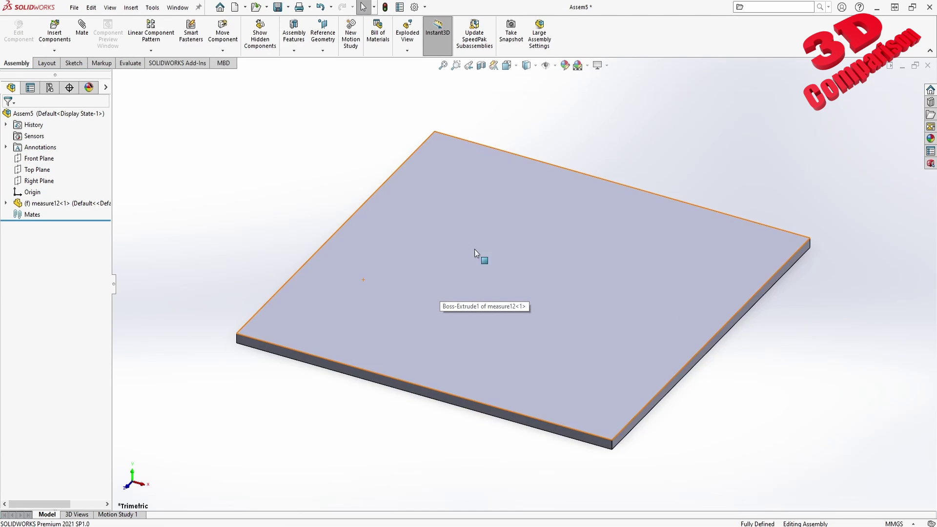
{"action": "left_click", "coordinate": [33, 192]}
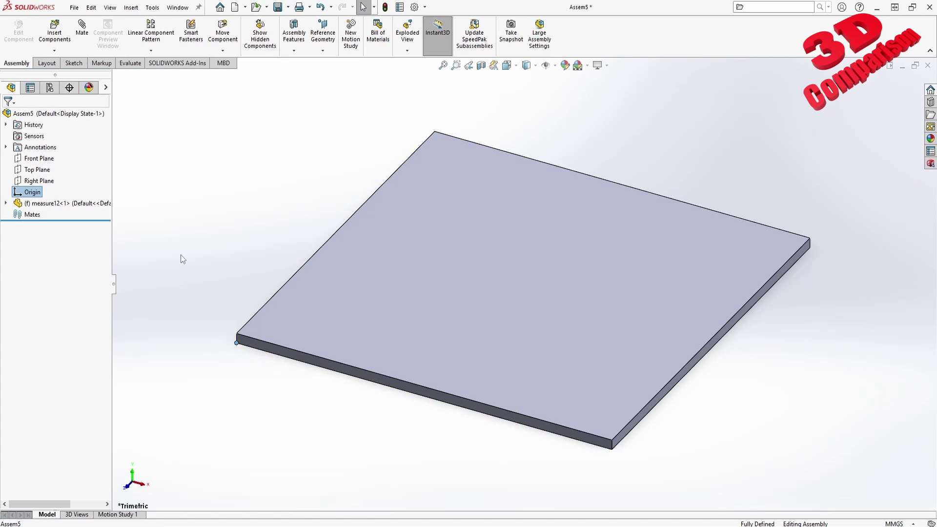
{"action": "left_click", "coordinate": [178, 7]}
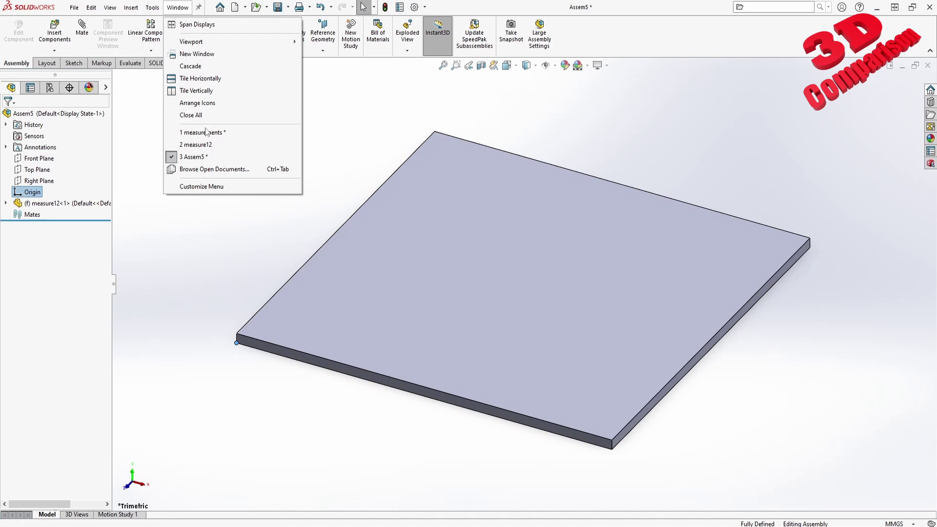
{"action": "mouse_move", "coordinate": [212, 146]}
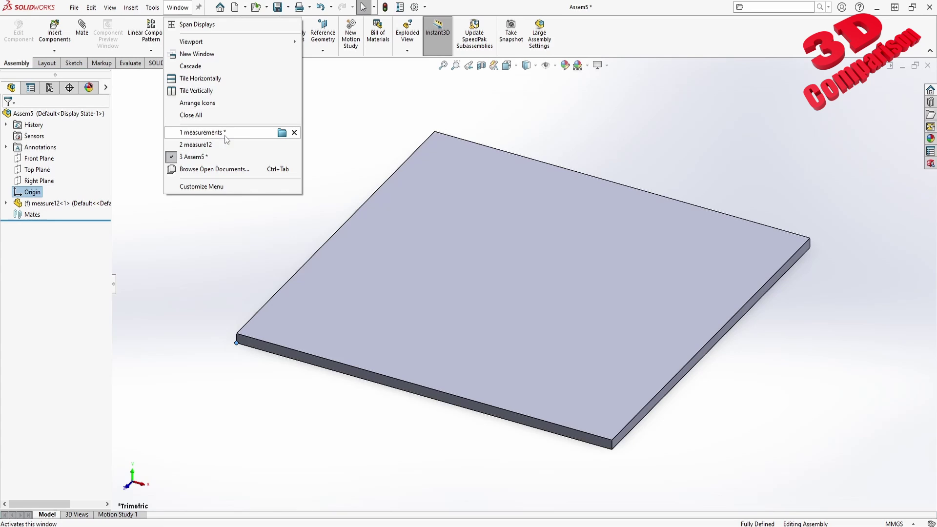
Step: Save the measurements part as a SOLIDWORKS part under its existing name
{"action": "left_click", "coordinate": [230, 133]}
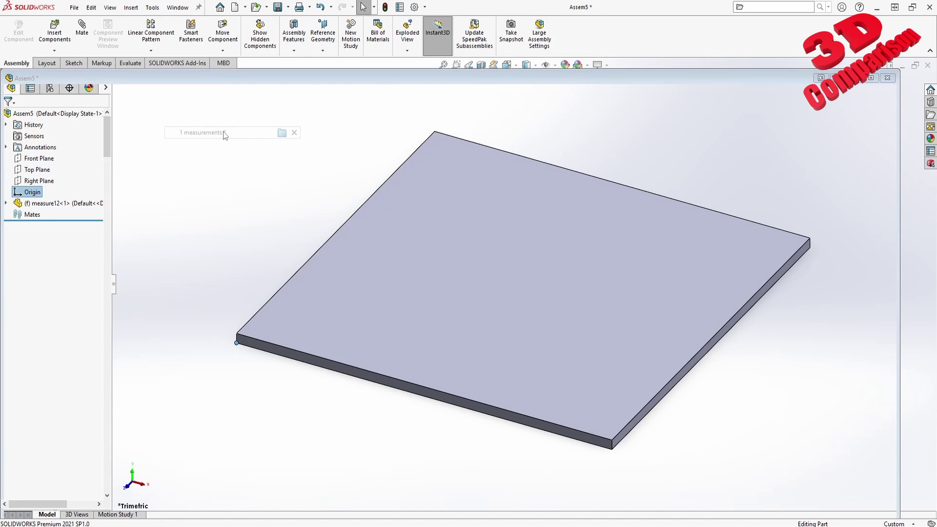
{"action": "left_click", "coordinate": [74, 7]}
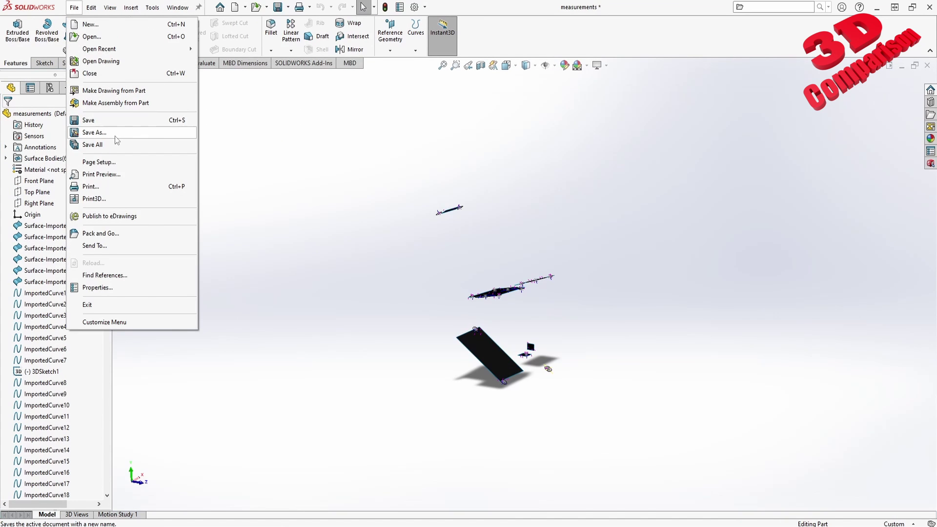
{"action": "left_click", "coordinate": [88, 132]}
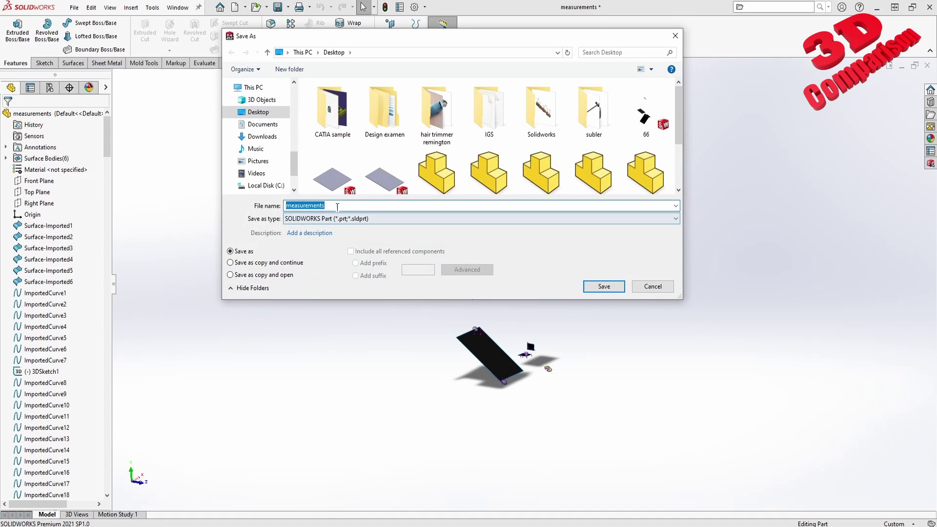
{"action": "left_click", "coordinate": [339, 207]}
{"action": "left_click", "coordinate": [605, 287]}
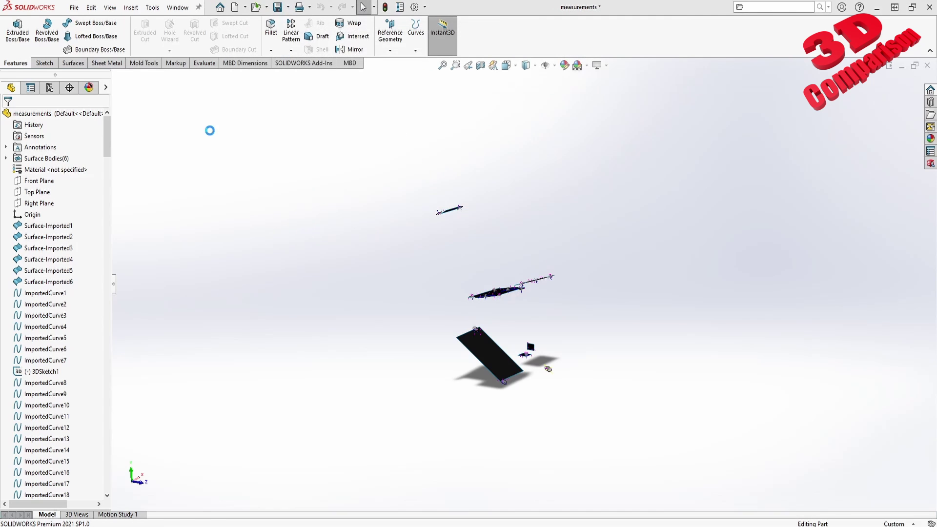
{"action": "left_click", "coordinate": [177, 8]}
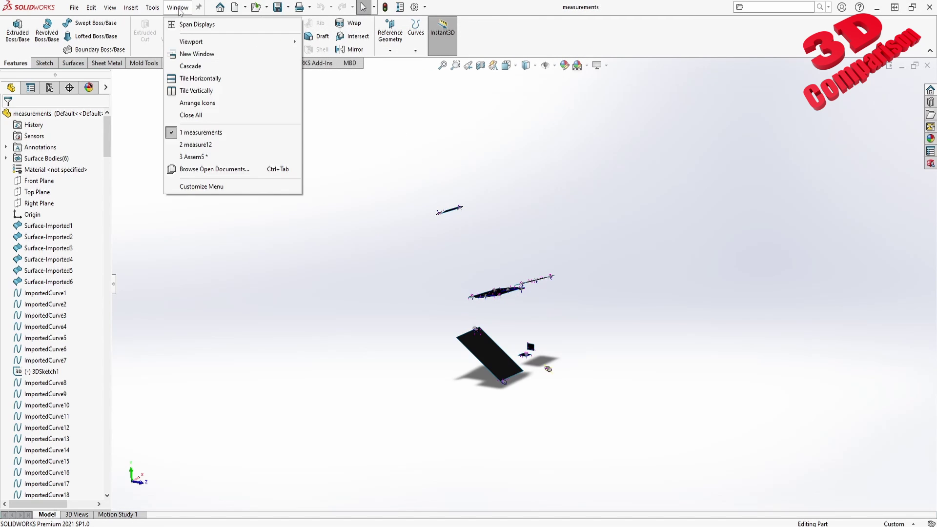
Step: Insert the open measurements part into Assem5, dropping it above the plate
{"action": "left_click", "coordinate": [206, 157]}
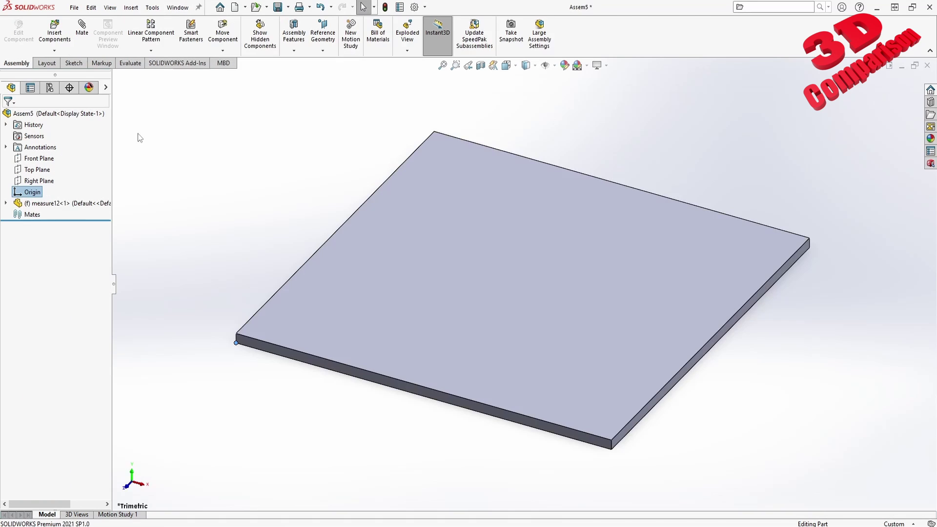
{"action": "left_click", "coordinate": [55, 51]}
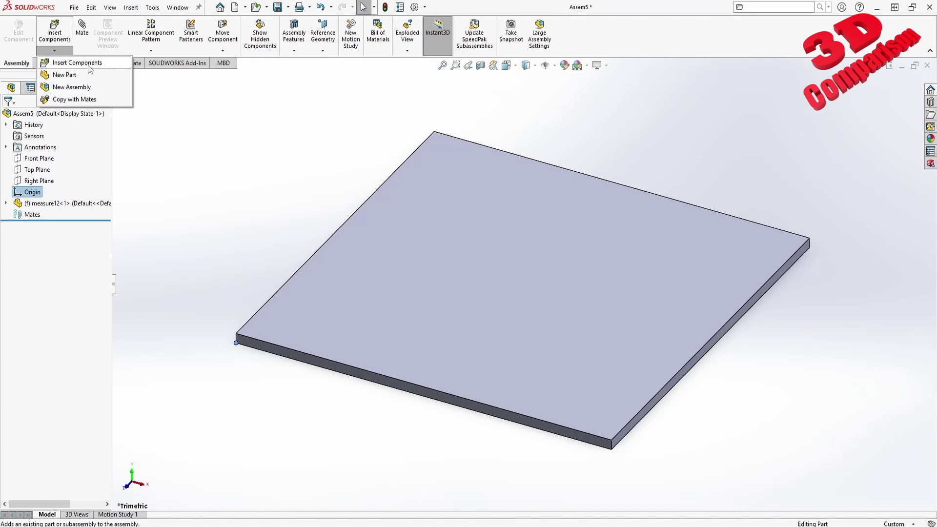
{"action": "left_click", "coordinate": [63, 62]}
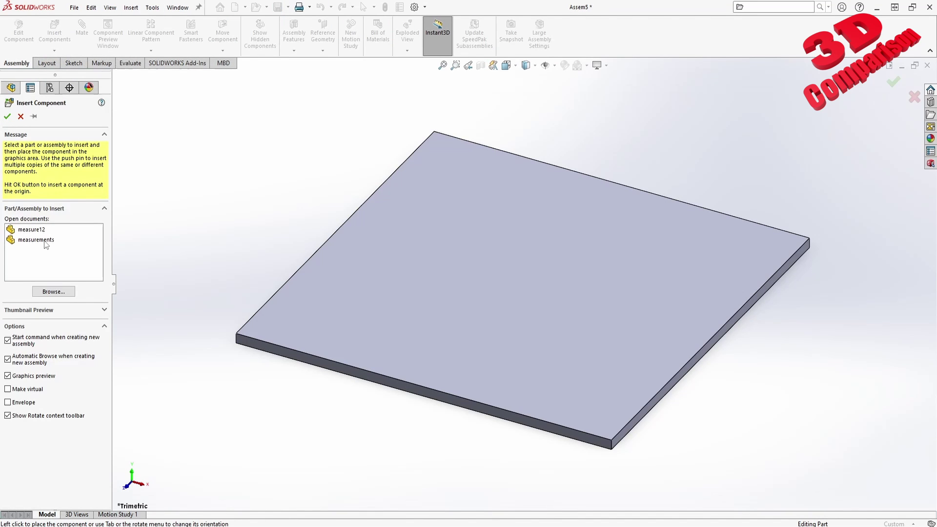
{"action": "left_click", "coordinate": [44, 241]}
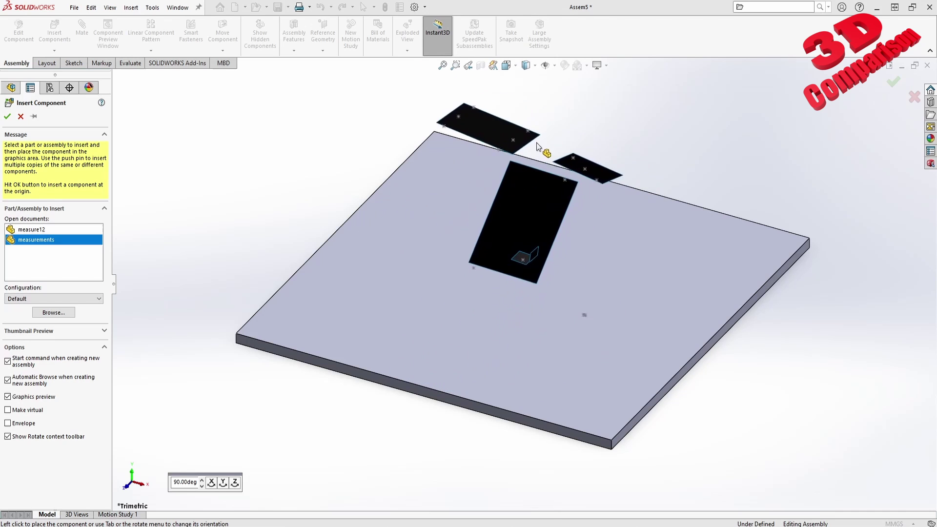
{"action": "left_click", "coordinate": [529, 207]}
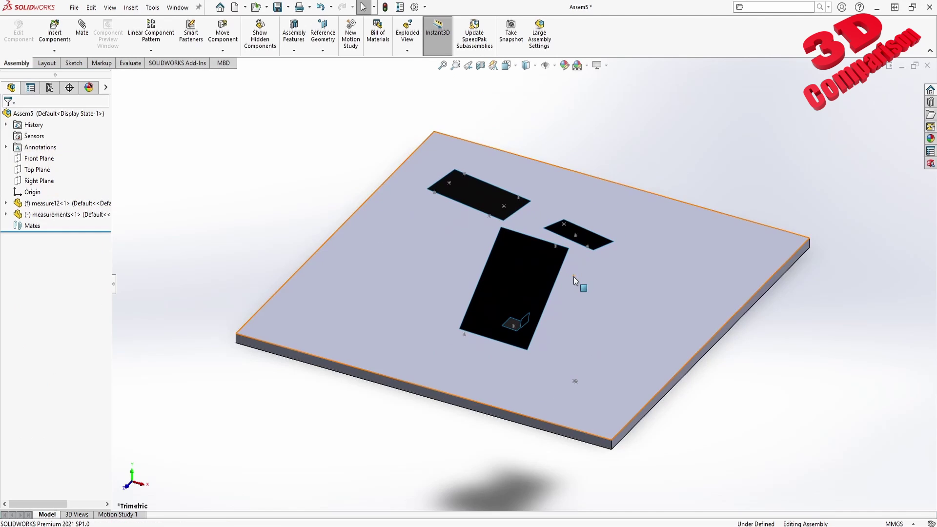
{"action": "scroll", "coordinate": [573, 277], "scroll_direction": "up", "scroll_amount": 6}
{"action": "middle_click_drag", "start_coordinate": [554, 298], "coordinate": [518, 292]}
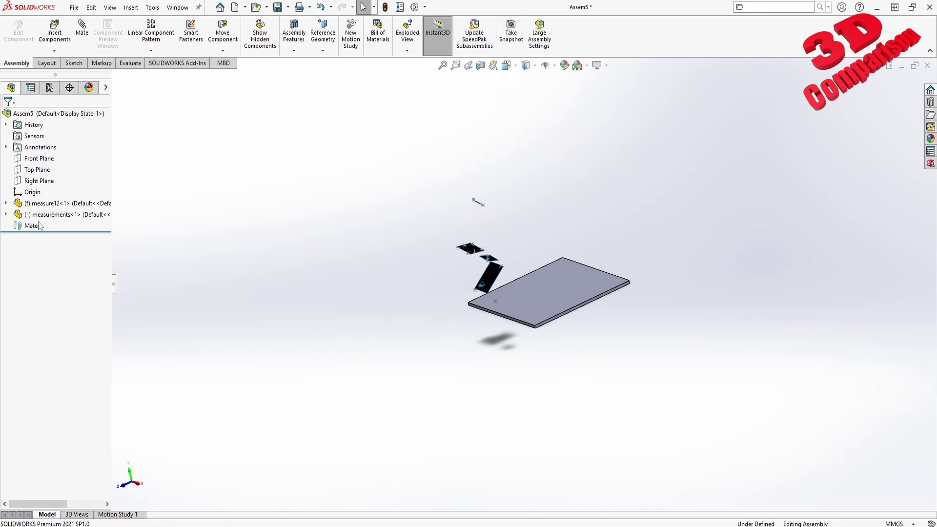
{"action": "left_click", "coordinate": [48, 203]}
{"action": "scroll", "coordinate": [537, 277], "scroll_direction": "down", "scroll_amount": 3}
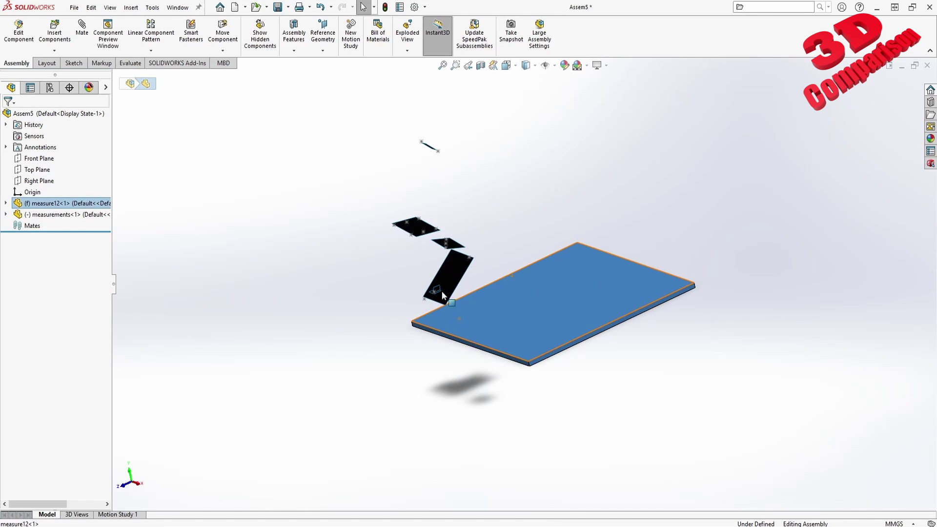
{"action": "right_click", "coordinate": [34, 206]}
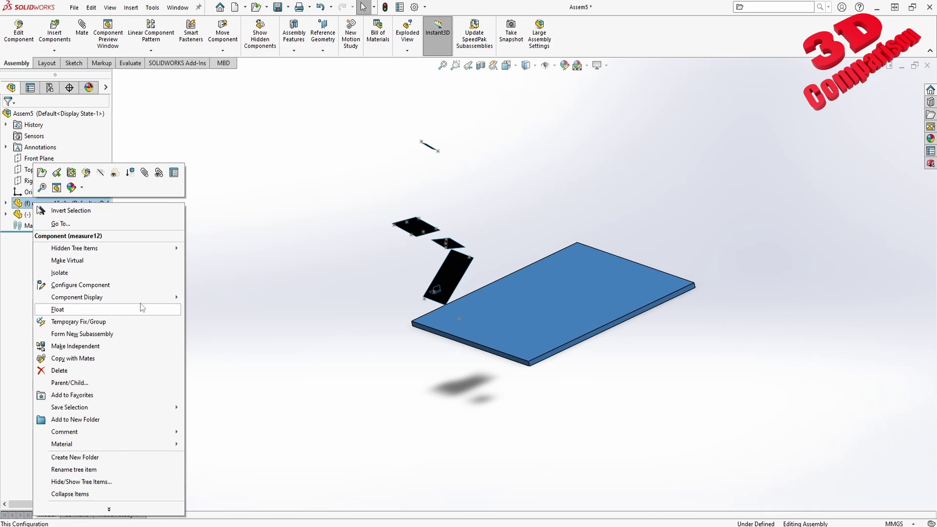
{"action": "key", "text": "Escape"}
{"action": "left_click", "coordinate": [54, 216]}
{"action": "right_click", "coordinate": [53, 215]}
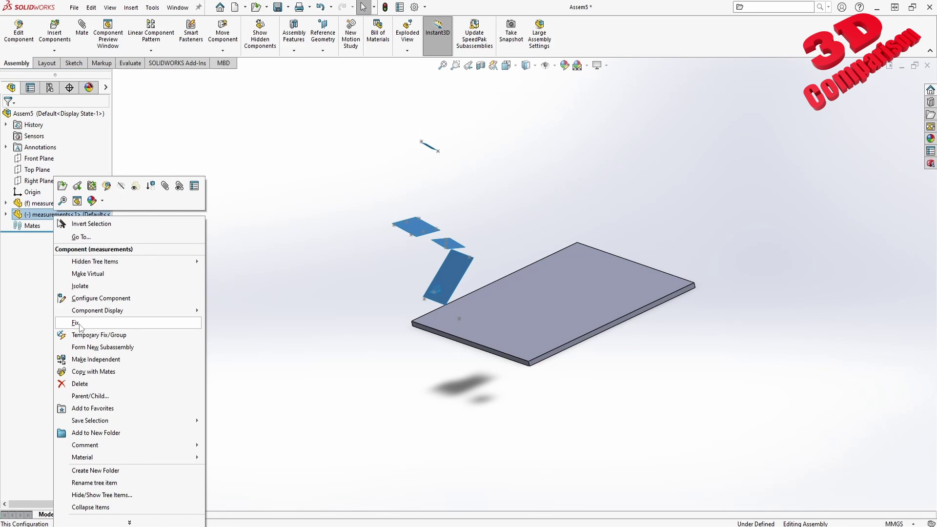
{"action": "left_click", "coordinate": [364, 281]}
{"action": "middle_click_drag", "start_coordinate": [493, 322], "coordinate": [464, 331]}
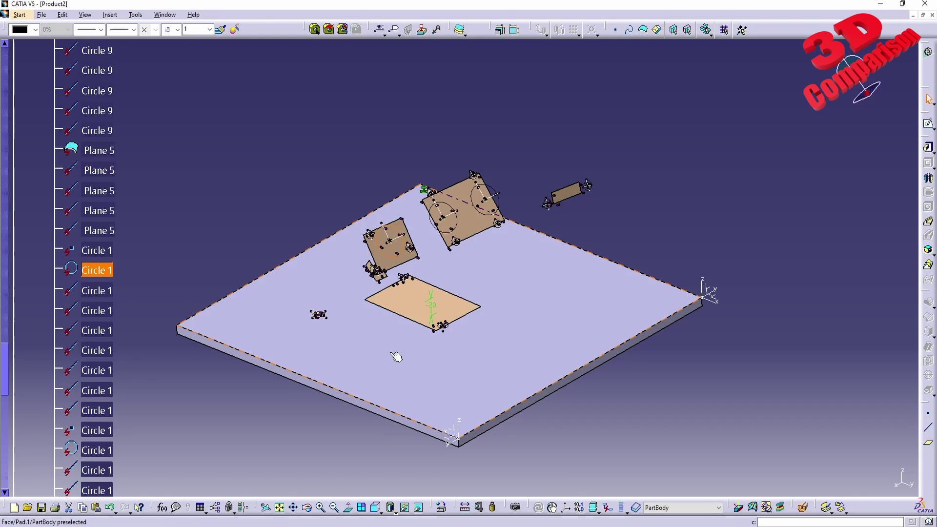
{"action": "middle_click_drag", "start_coordinate": [397, 355], "coordinate": [353, 420]}
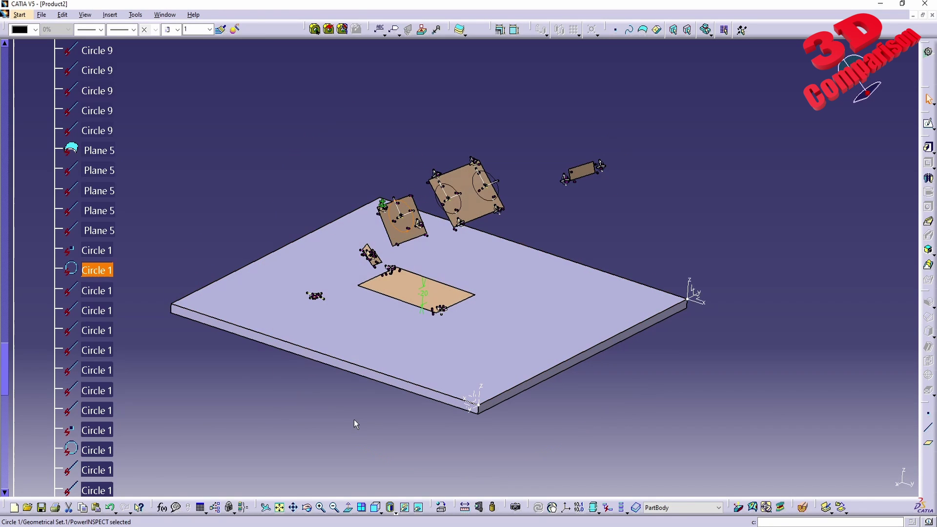
Step: Start a mate between the large measurements face and the plate's top face
{"action": "mouse_move", "coordinate": [296, 525]}
{"action": "left_click", "coordinate": [402, 494]}
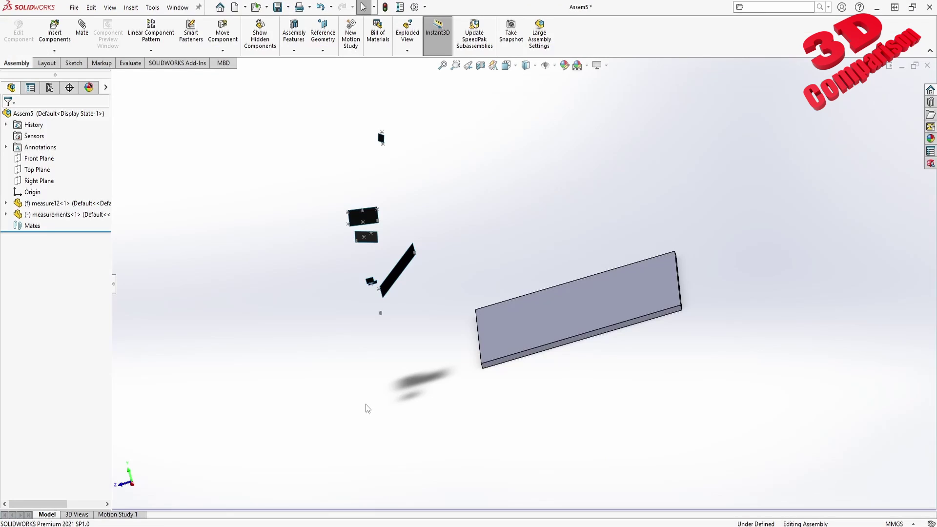
{"action": "left_click", "coordinate": [82, 28]}
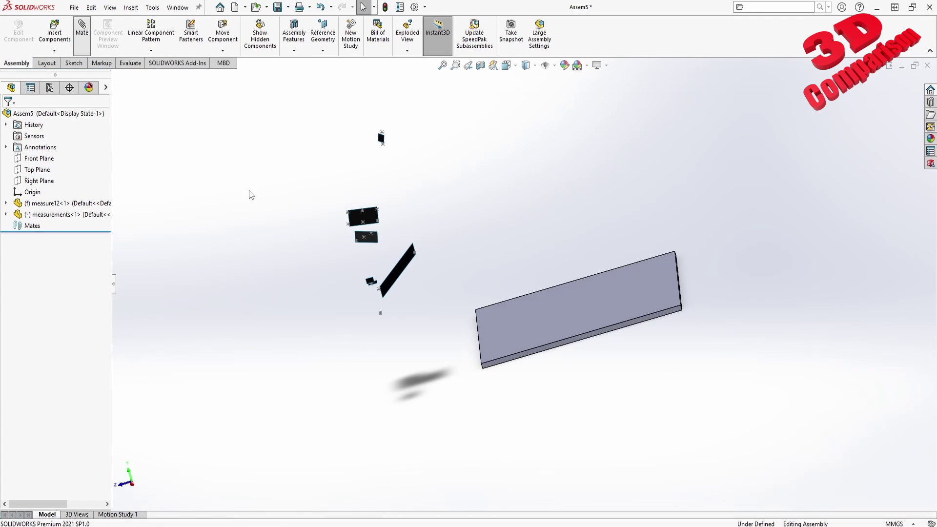
{"action": "middle_click_drag", "start_coordinate": [457, 308], "coordinate": [416, 277]}
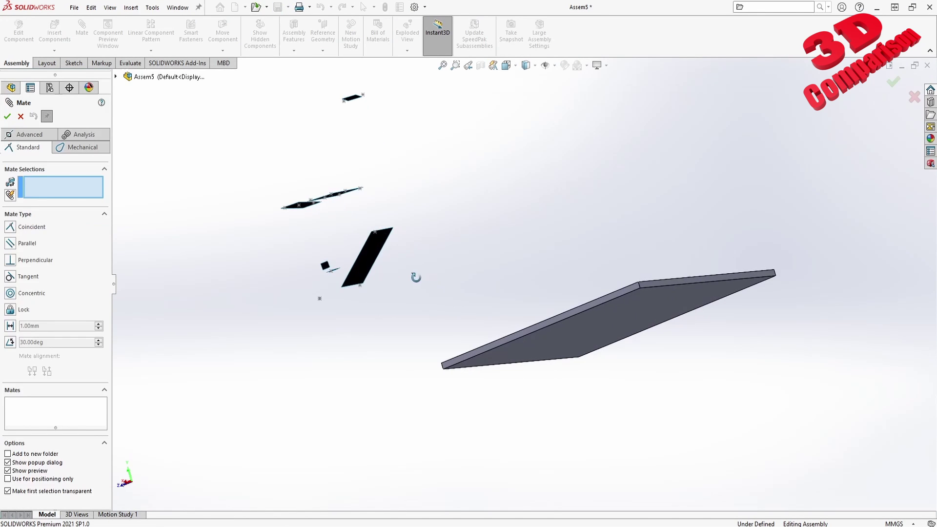
{"action": "left_click", "coordinate": [374, 255]}
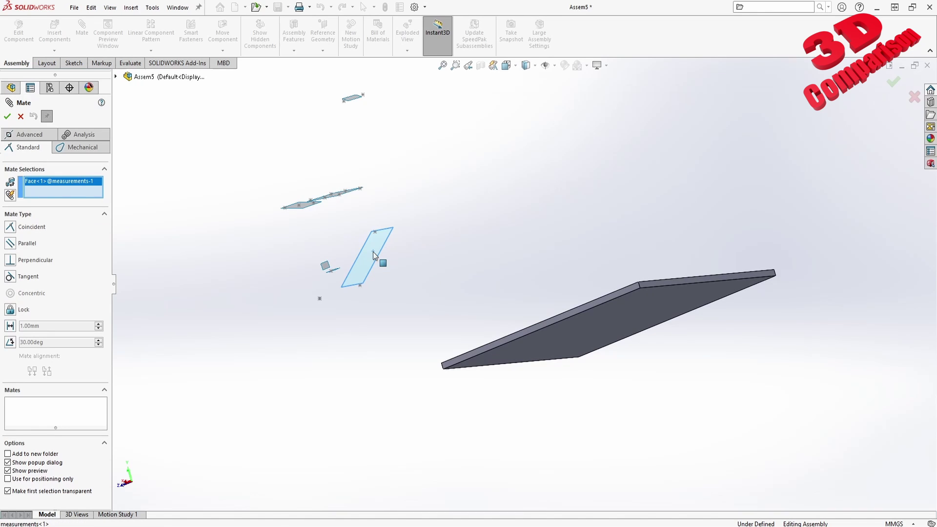
{"action": "middle_click_drag", "start_coordinate": [374, 255], "coordinate": [357, 247]}
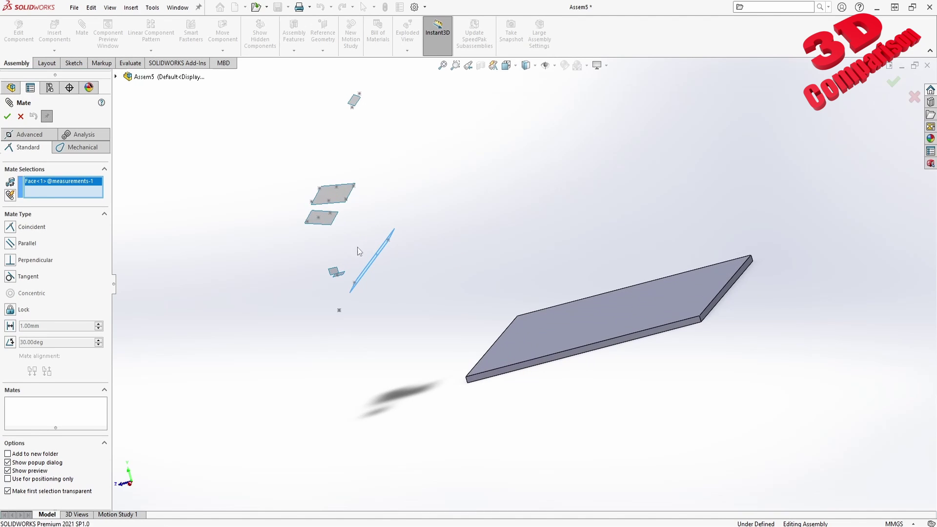
{"action": "left_click", "coordinate": [540, 323]}
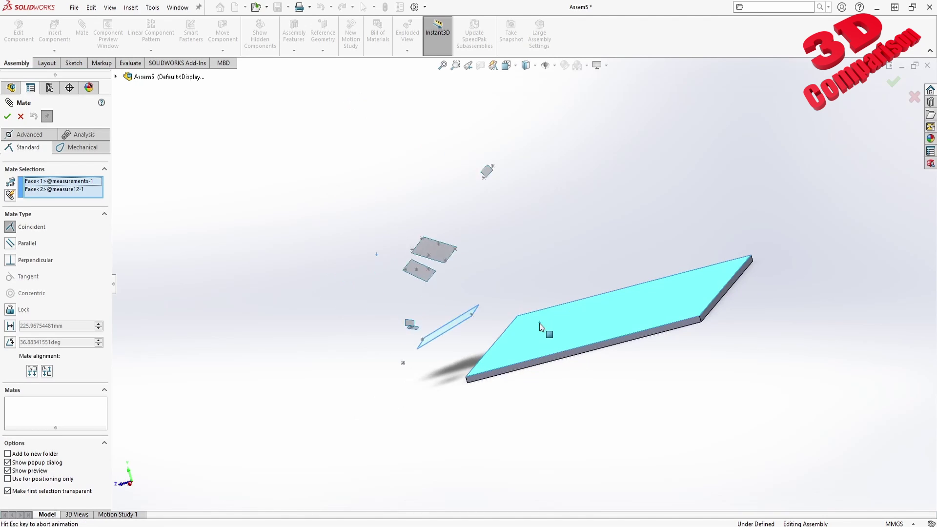
Step: Make it a Distance mate of 20 mm and accept it
{"action": "left_click", "coordinate": [10, 325]}
{"action": "left_click", "coordinate": [59, 327]}
{"action": "double_click", "coordinate": [69, 328]}
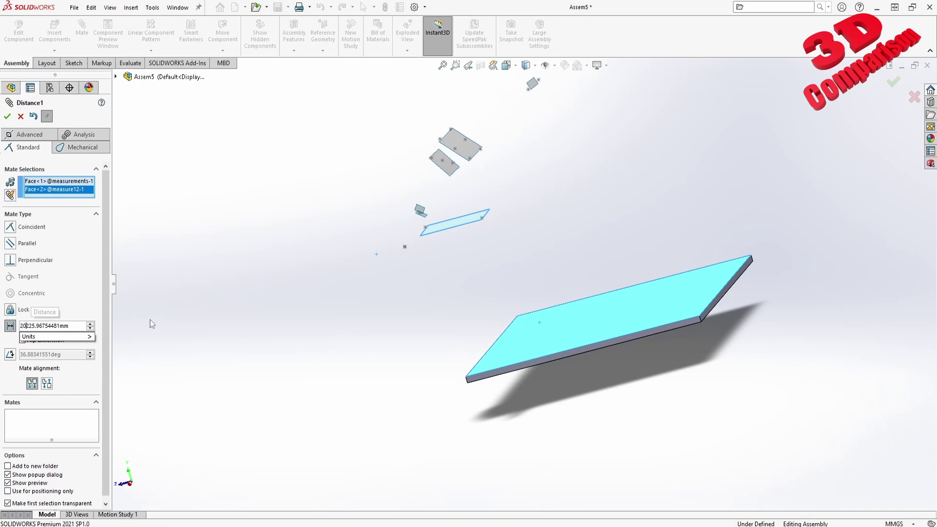
{"action": "type", "text": "20.00mm"}
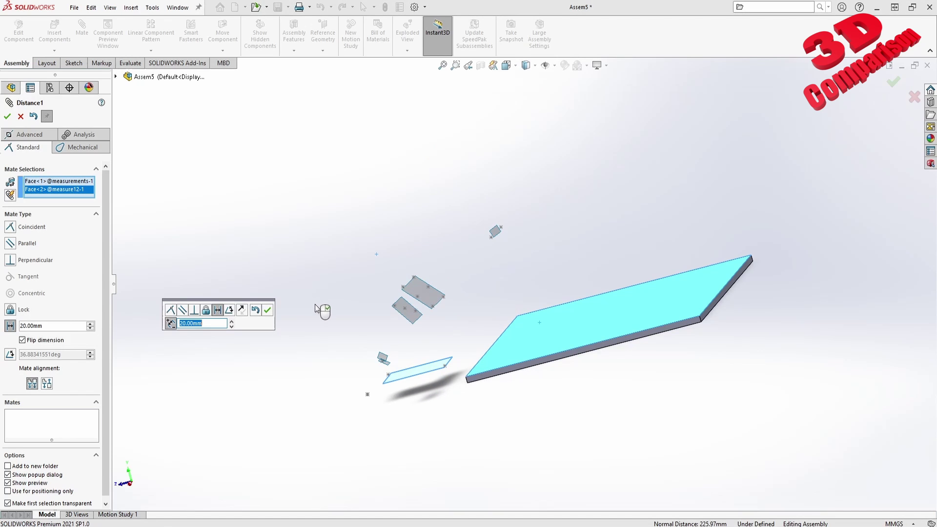
{"action": "left_click", "coordinate": [8, 117]}
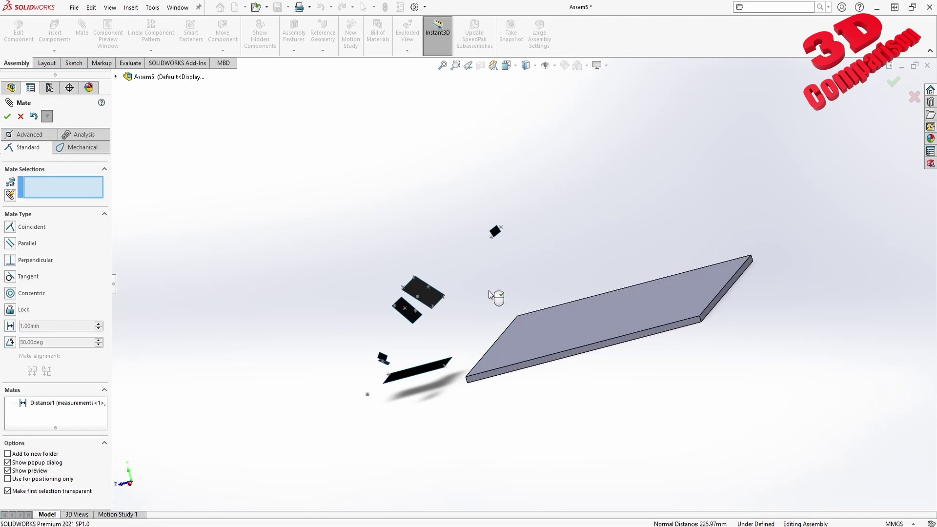
{"action": "key", "text": "Escape"}
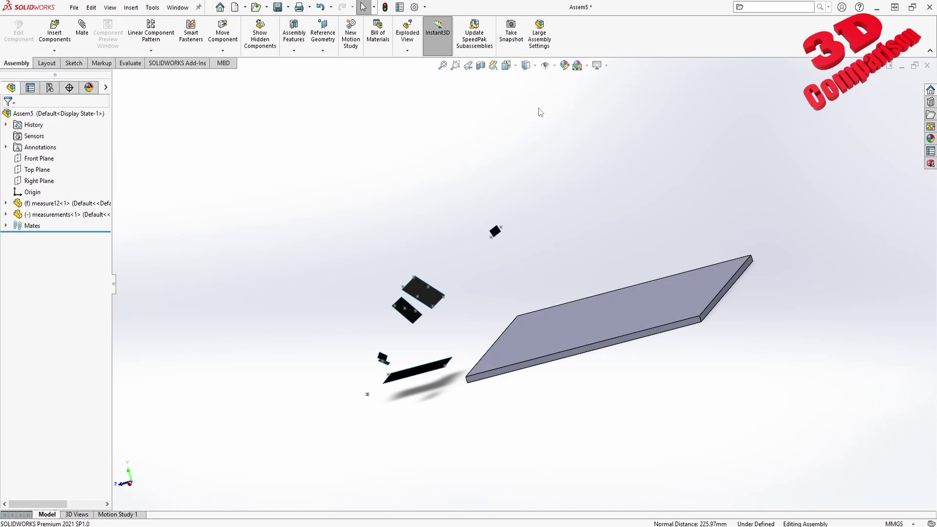
Step: In Top view, drag the measurements component so its pieces lie over the plate
{"action": "left_click", "coordinate": [515, 66]}
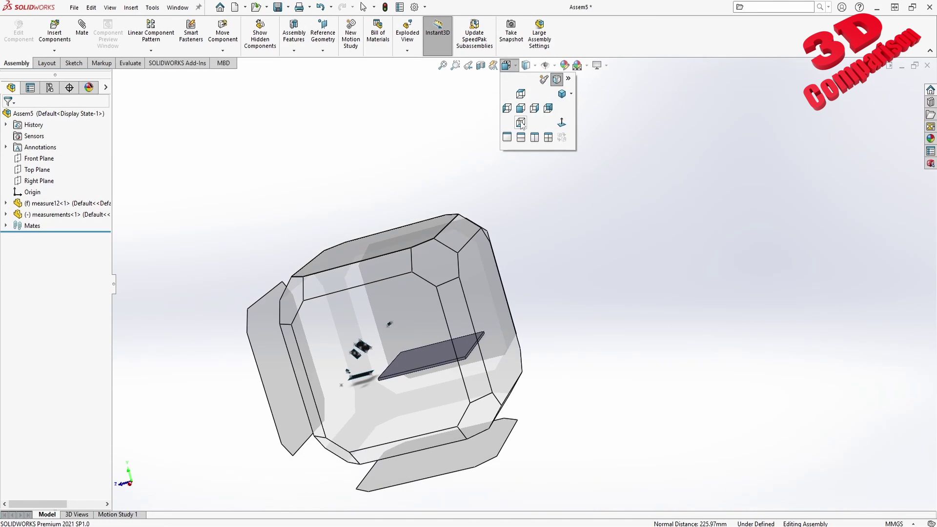
{"action": "left_click", "coordinate": [520, 122]}
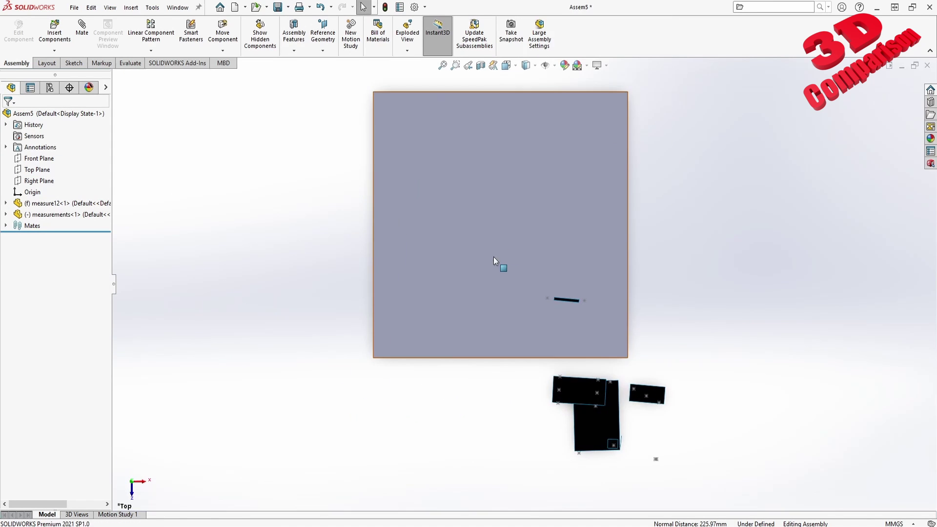
{"action": "left_click", "coordinate": [70, 215]}
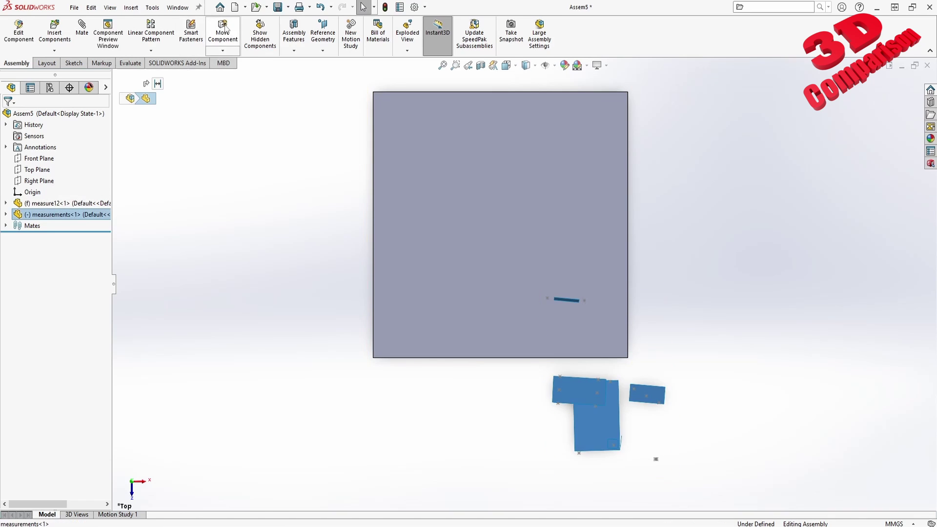
{"action": "left_click", "coordinate": [222, 34]}
{"action": "left_click_drag", "start_coordinate": [603, 419], "coordinate": [496, 218]}
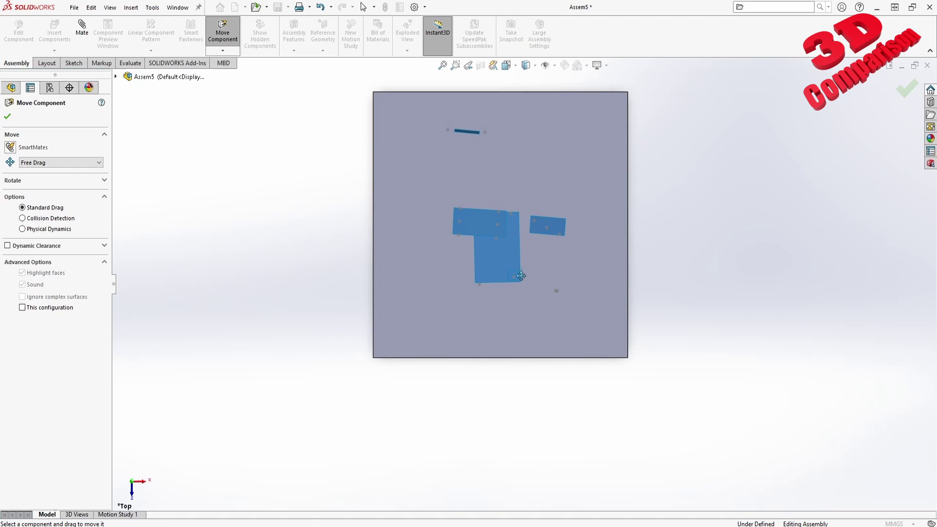
Step: Check the placement from tilted views, confirm the move, and select the rectangular measurement surface
{"action": "middle_click_drag", "start_coordinate": [487, 327], "coordinate": [493, 211]}
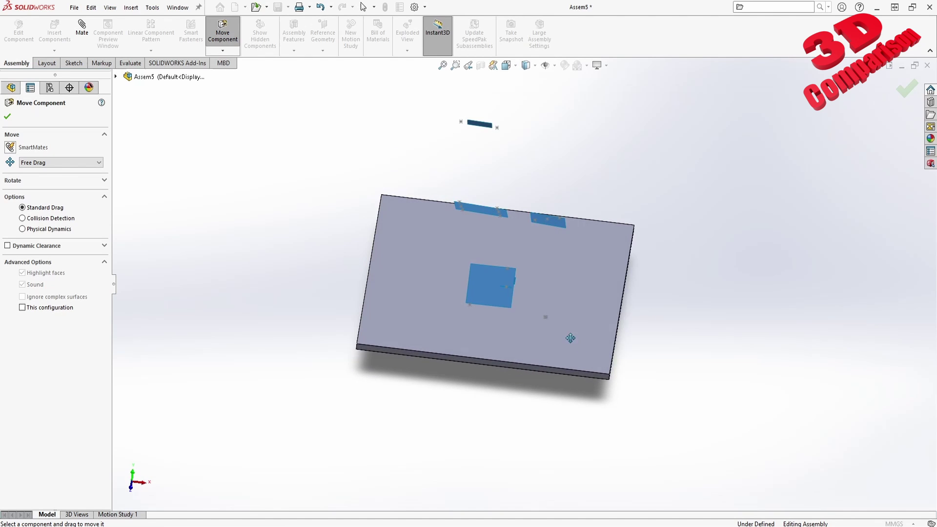
{"action": "middle_click_drag", "start_coordinate": [570, 338], "coordinate": [478, 286]}
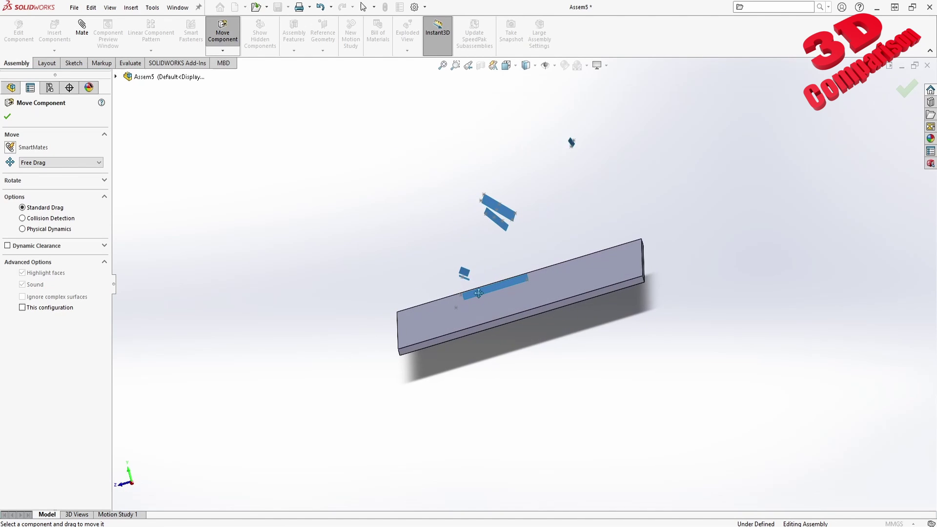
{"action": "scroll", "coordinate": [478, 293], "scroll_direction": "down", "scroll_amount": 5}
{"action": "middle_click_drag", "start_coordinate": [453, 349], "coordinate": [199, 251]}
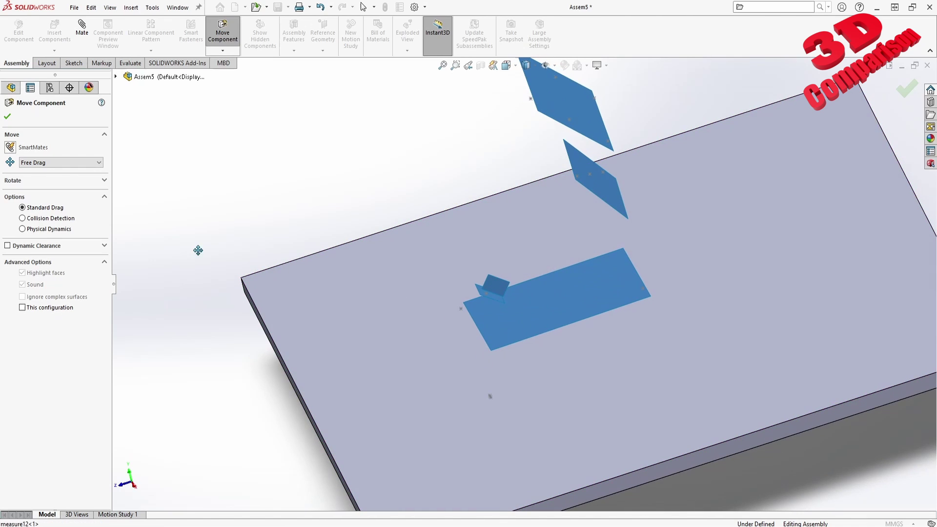
{"action": "left_click", "coordinate": [8, 117]}
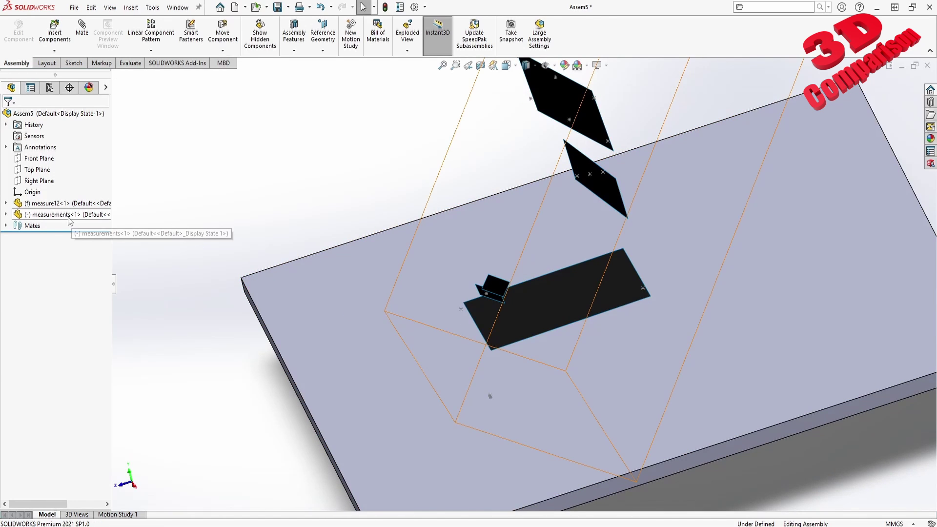
{"action": "double_click", "coordinate": [36, 215]}
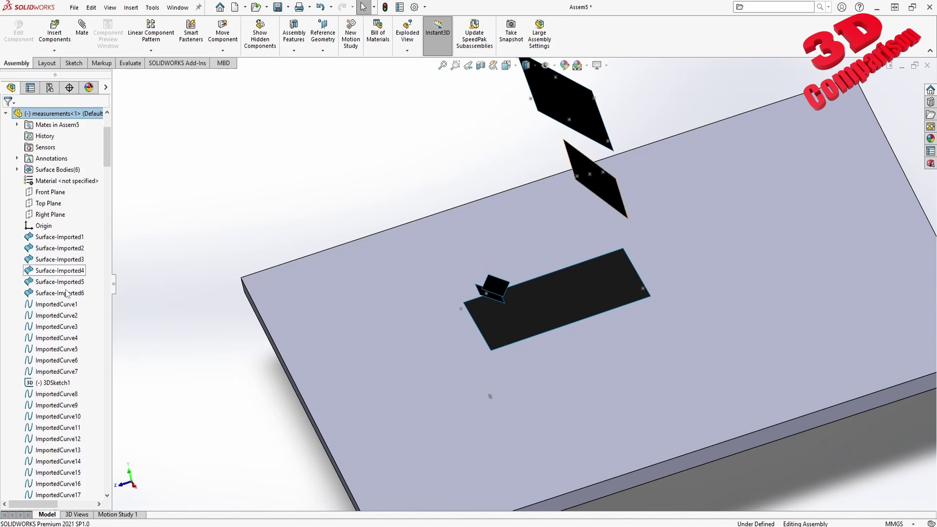
{"action": "left_click", "coordinate": [552, 309]}
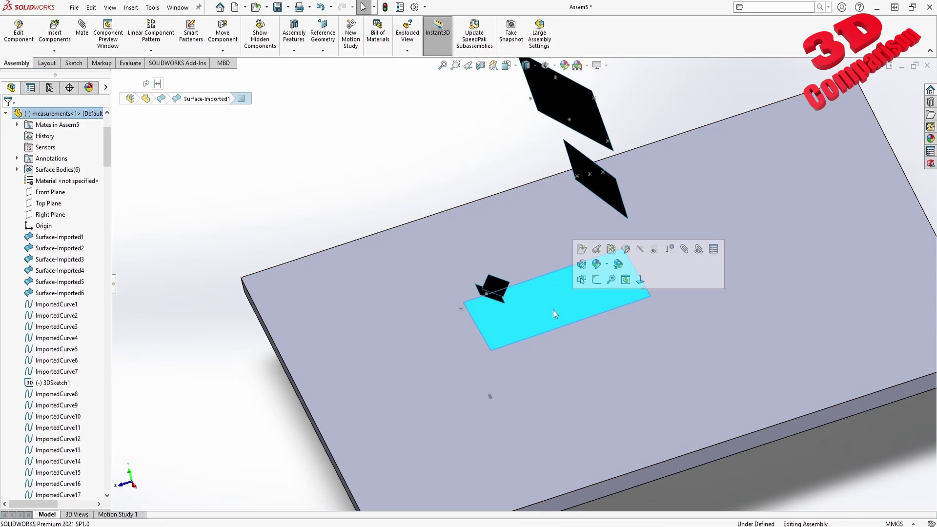